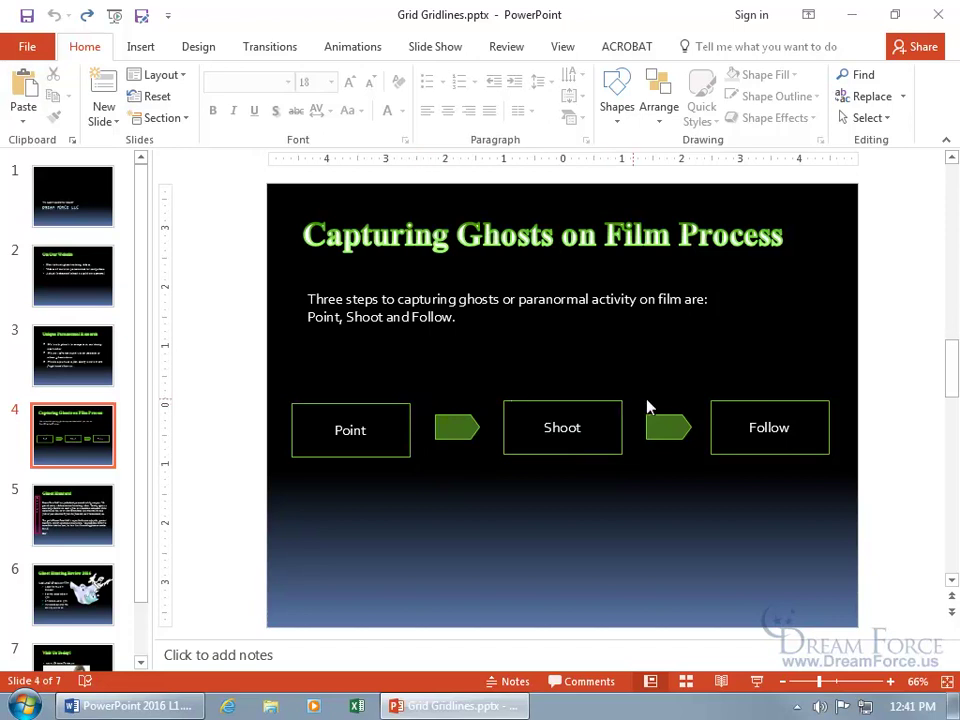
# - Nudge the Point box up slightly to match Shoot, then undo the move
pyautogui.click(363, 401)
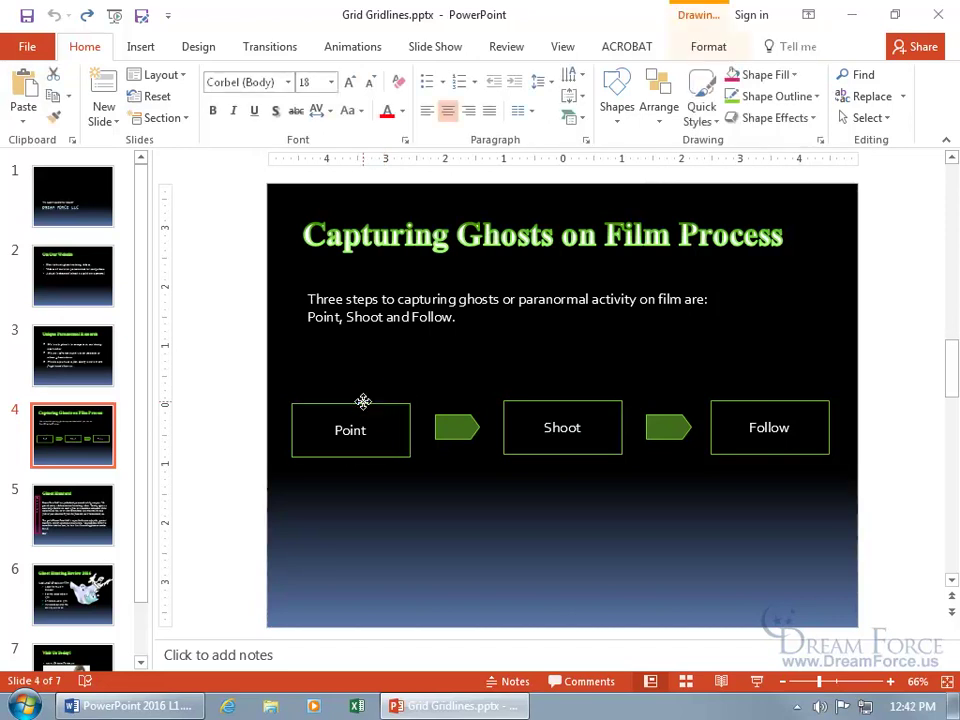
pyautogui.moveTo(363, 401); pyautogui.dragTo(364, 399)
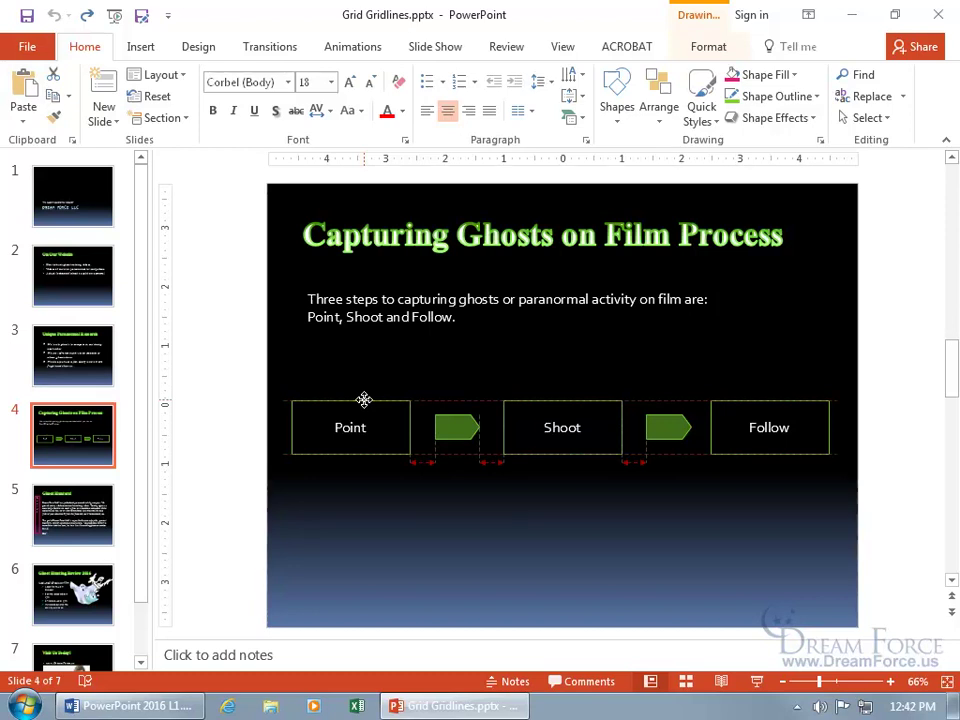
pyautogui.moveTo(364, 399); pyautogui.dragTo(366, 399)
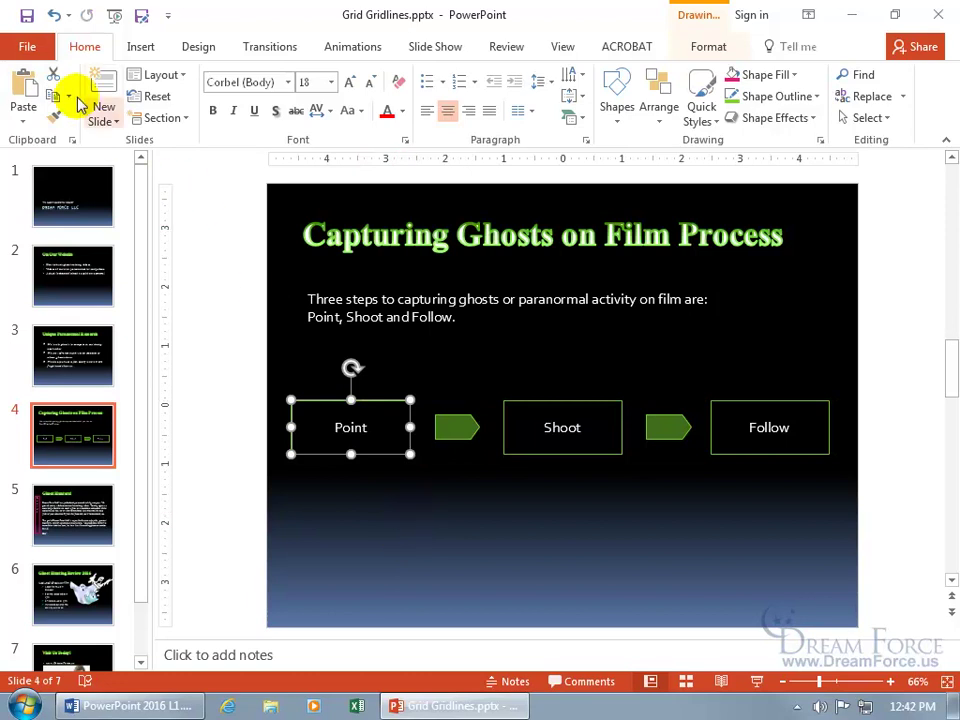
pyautogui.click(54, 14)
# - Turn on dotted gridlines across slide 4 from the View tab
pyautogui.click(444, 348)
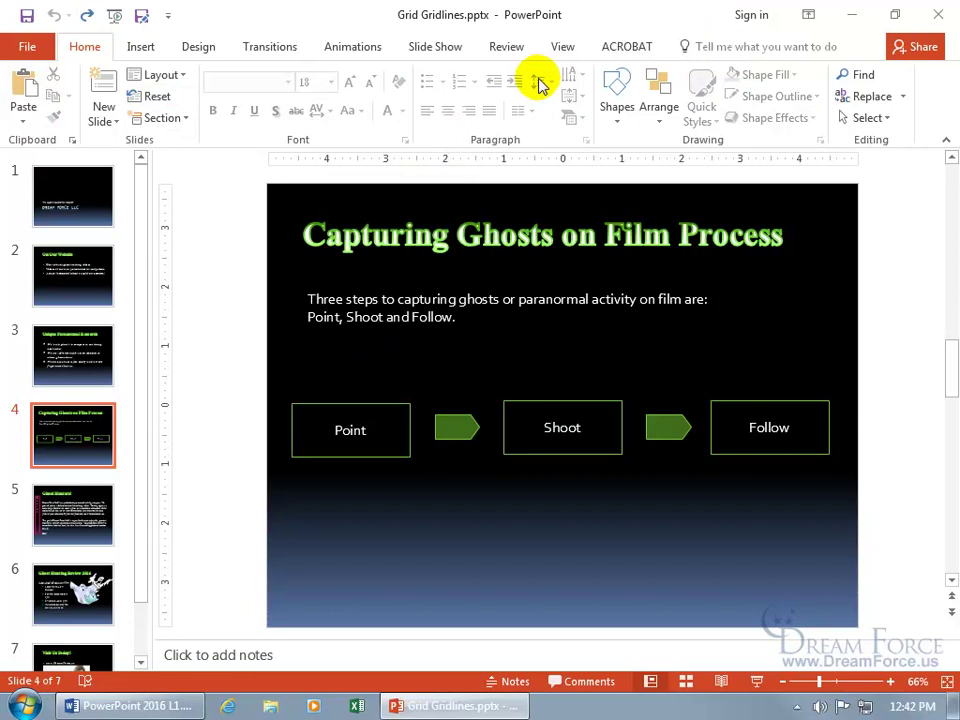
pyautogui.click(566, 48)
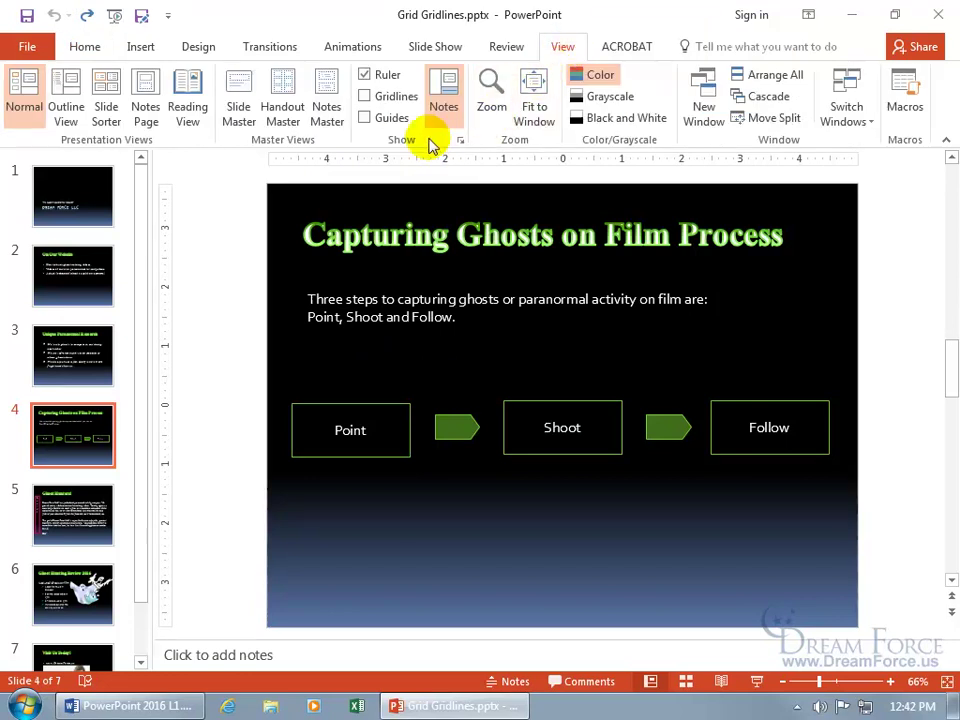
pyautogui.click(366, 97)
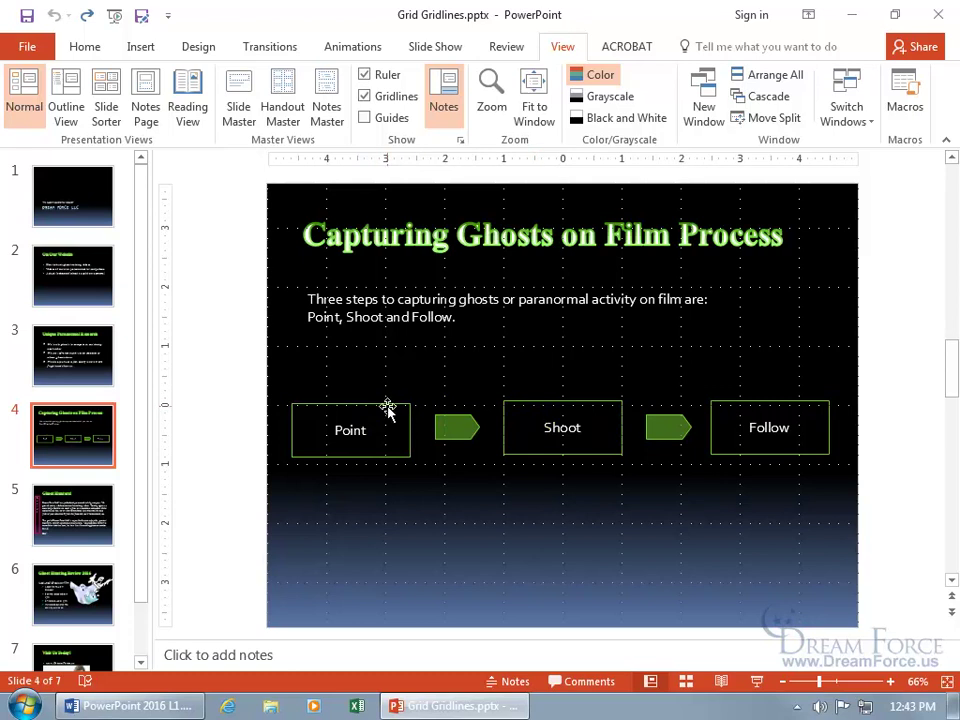
# - Adjust the Point box's height with a small drag and Up/Down arrow nudges
pyautogui.moveTo(388, 409)
pyautogui.mouseDown()
pyautogui.moveTo(388, 401)
pyautogui.moveTo(388, 414)
pyautogui.mouseUp()
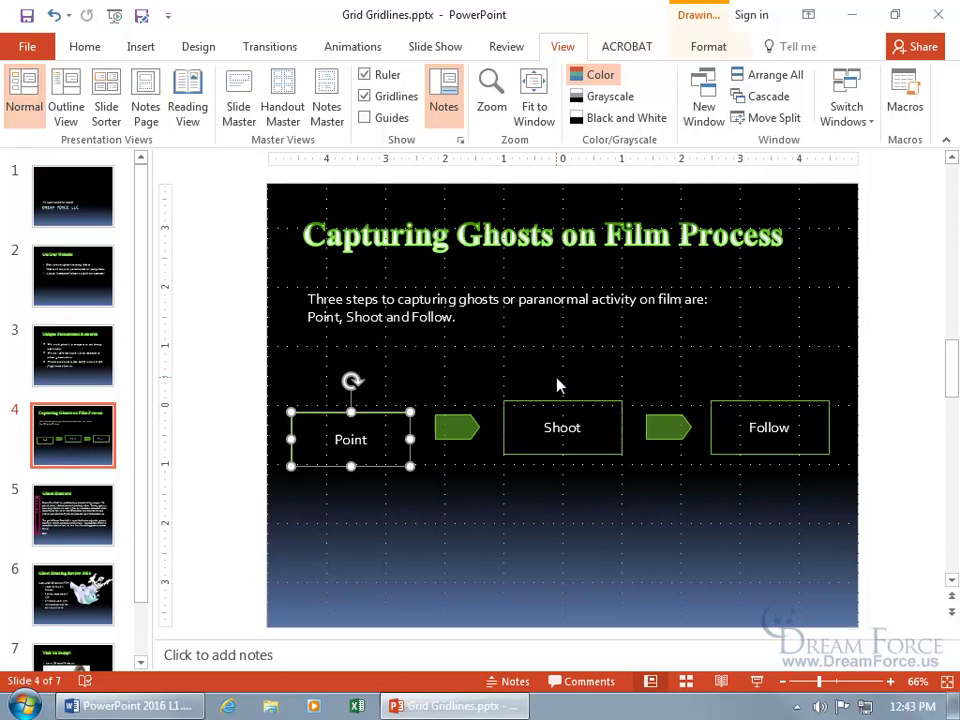
pyautogui.press('Up')
pyautogui.press('Up')
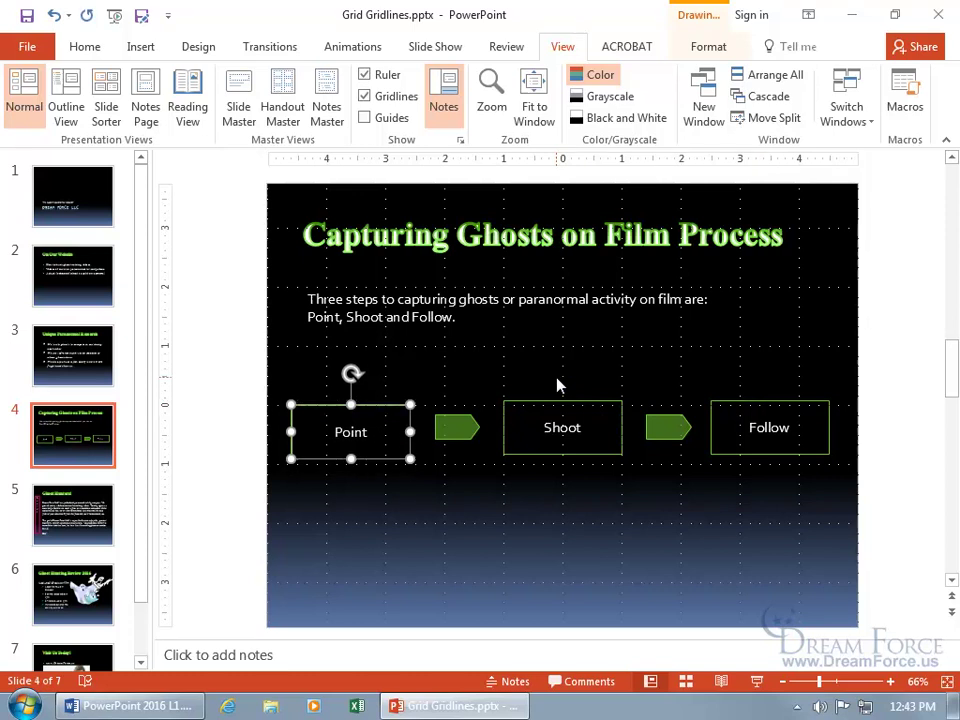
pyautogui.press('Up')
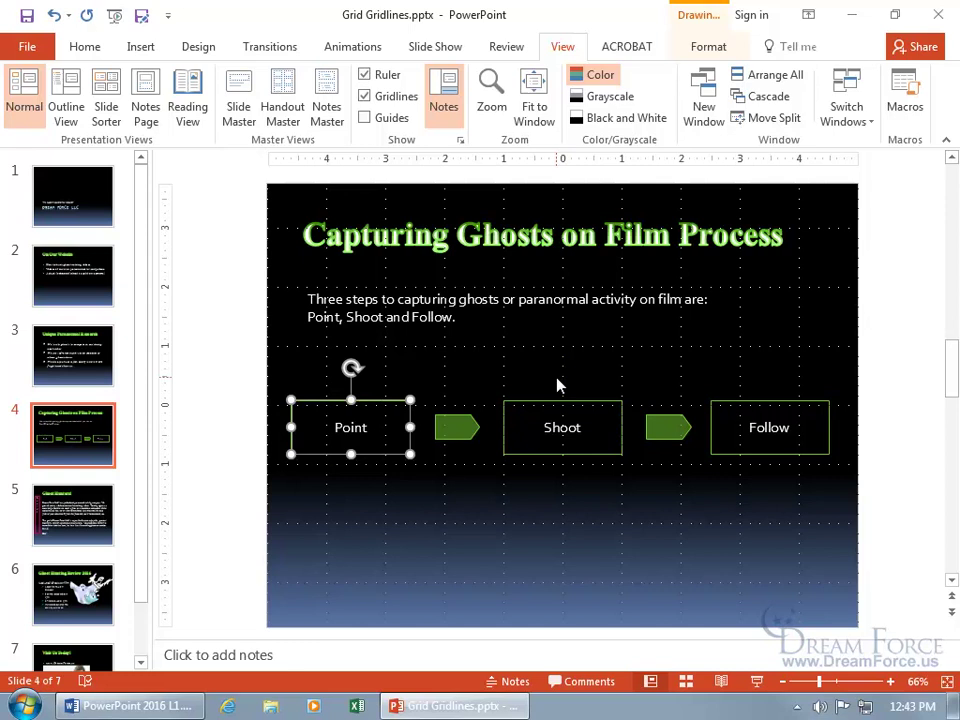
pyautogui.press('Down')
pyautogui.press('Down')
pyautogui.press('Down')
pyautogui.press('Down')
pyautogui.press('Down')
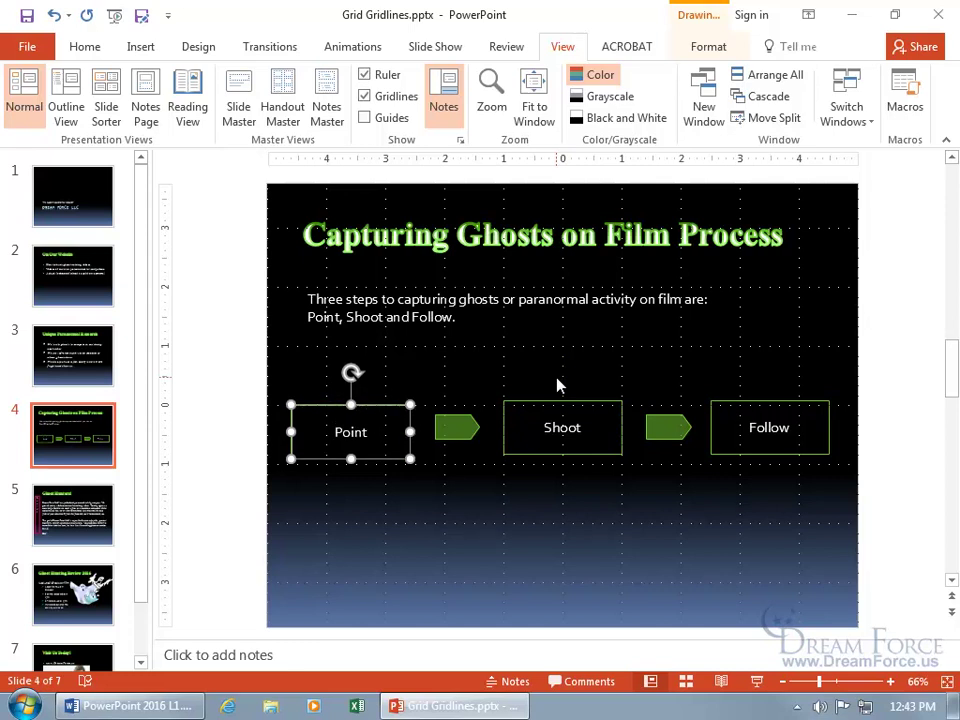
# - Lower the Shoot and Follow boxes onto the gridline, level with Point
pyautogui.click(500, 478)
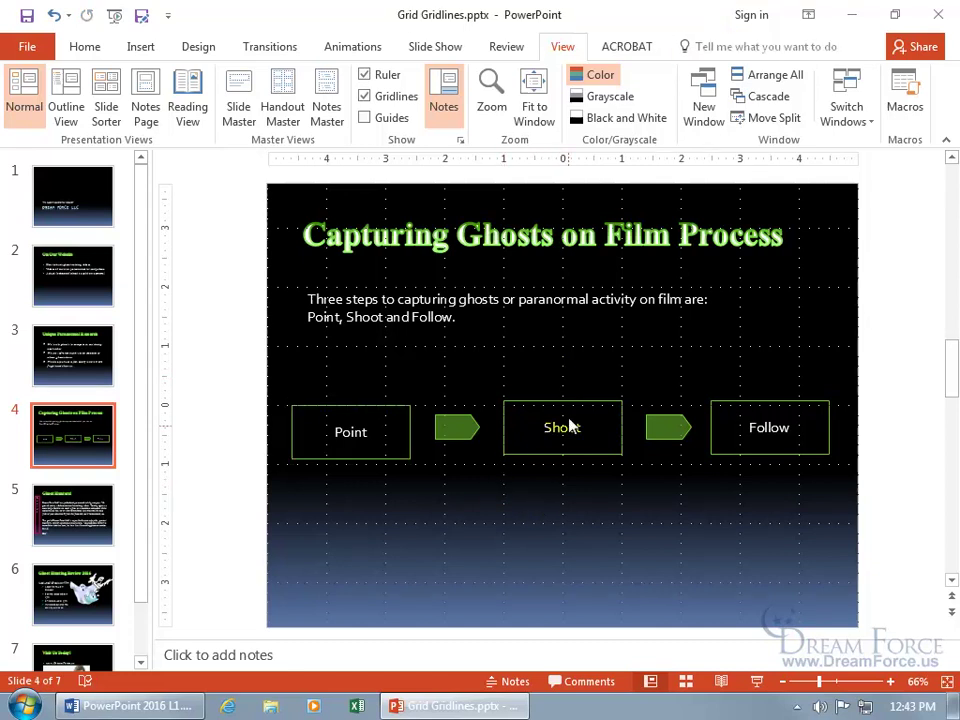
pyautogui.moveTo(565, 403); pyautogui.dragTo(565, 408)
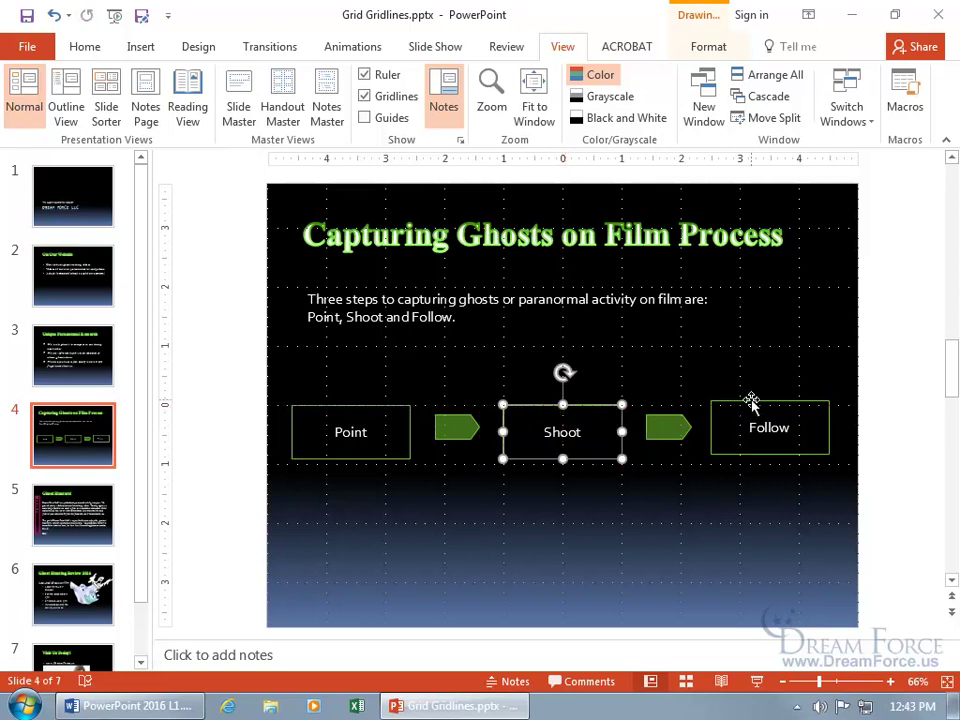
pyautogui.moveTo(750, 400); pyautogui.dragTo(748, 403)
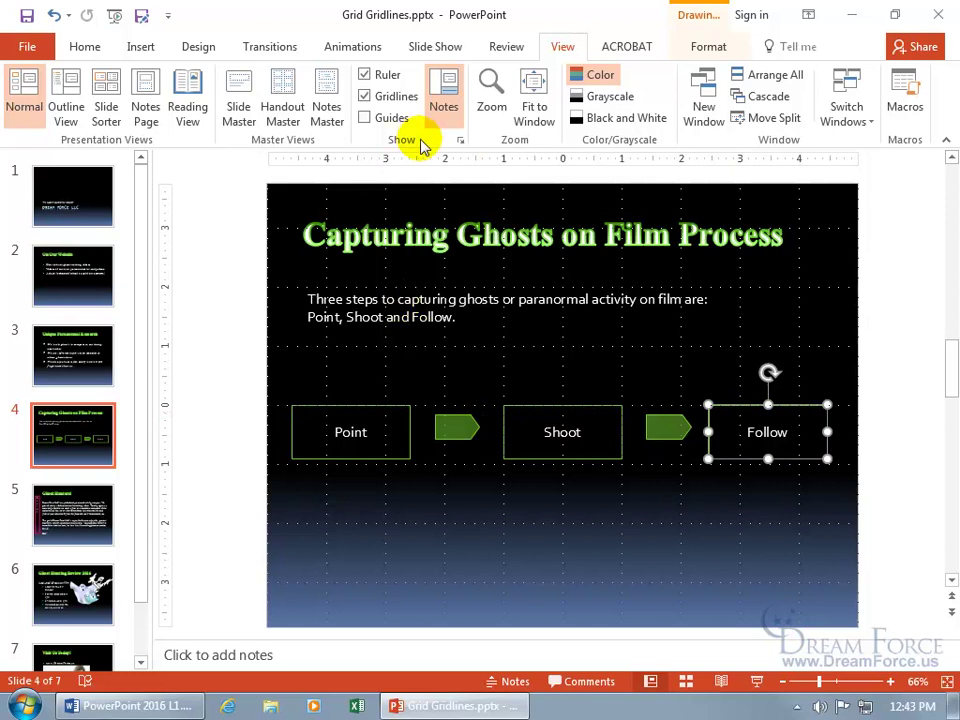
# - Uncheck 'Display smart guides when shapes are aligned' in Grid and Guides and confirm
pyautogui.click(461, 141)
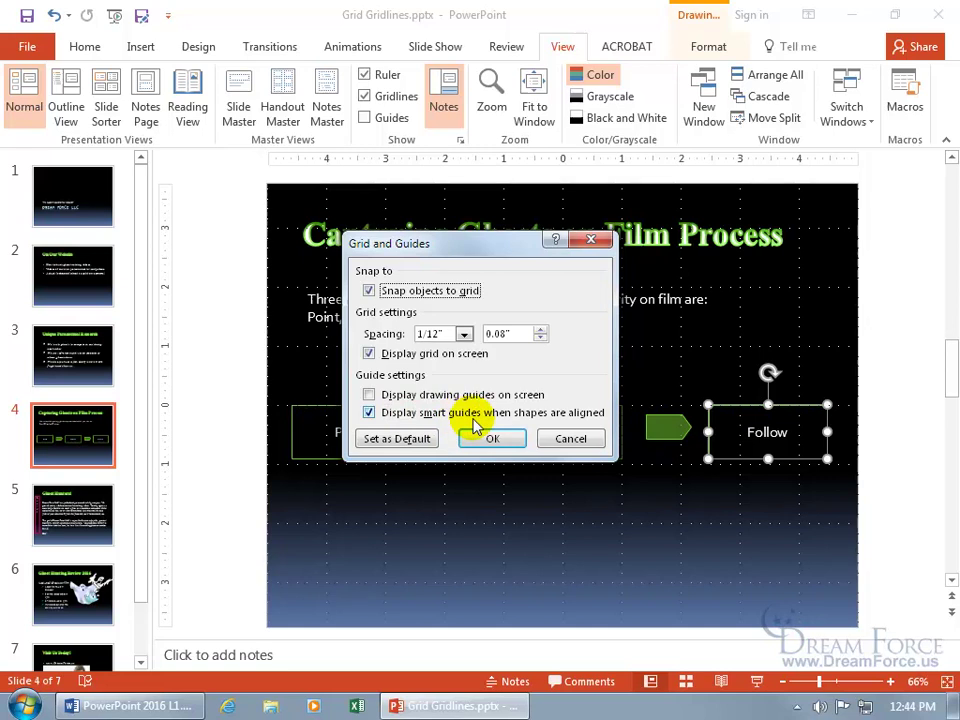
pyautogui.click(369, 412)
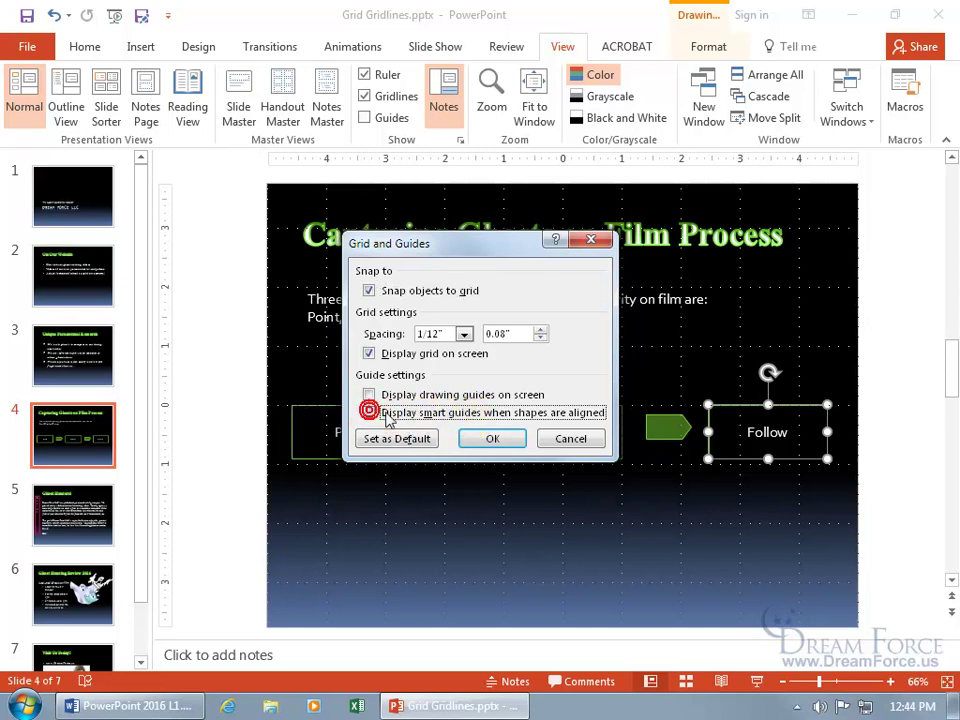
pyautogui.click(489, 439)
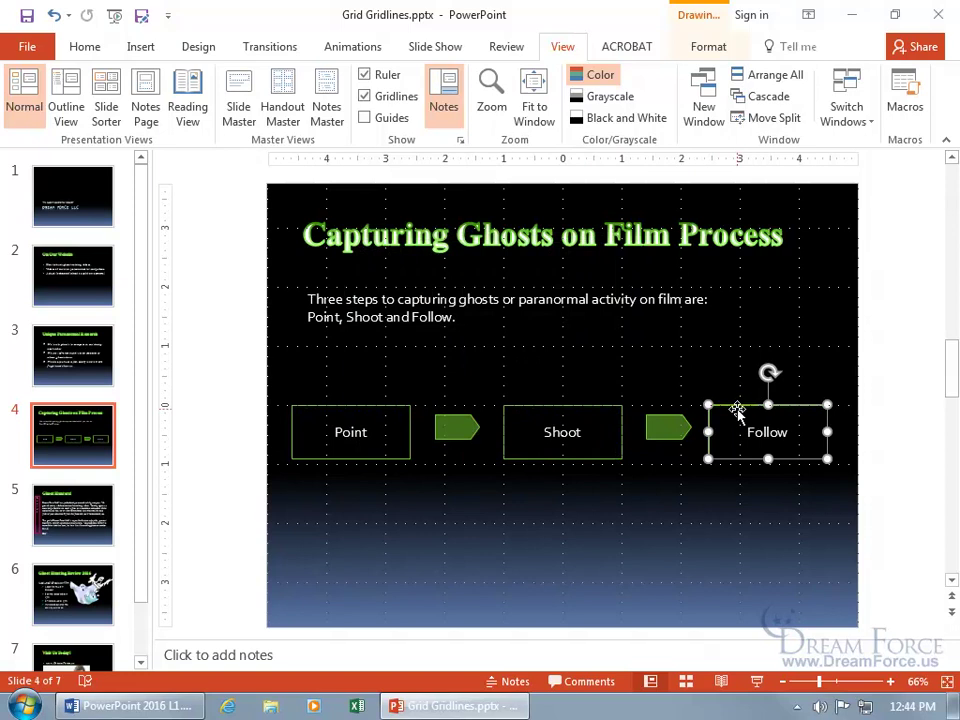
pyautogui.moveTo(737, 410); pyautogui.dragTo(737, 349)
pyautogui.moveTo(579, 404); pyautogui.dragTo(579, 349)
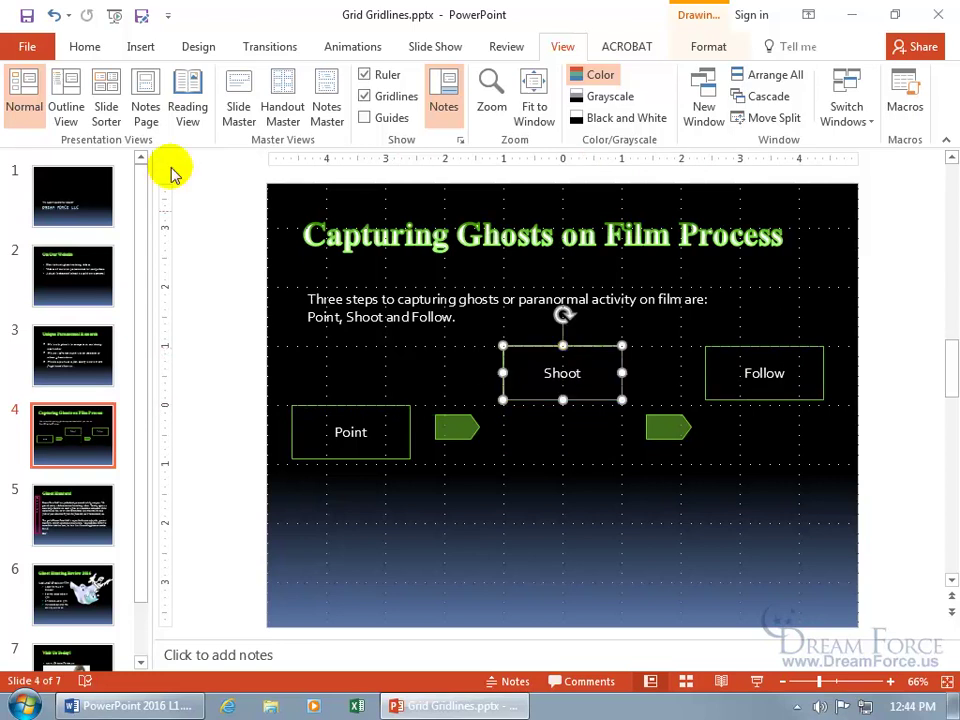
pyautogui.click(50, 15)
pyautogui.click(50, 15)
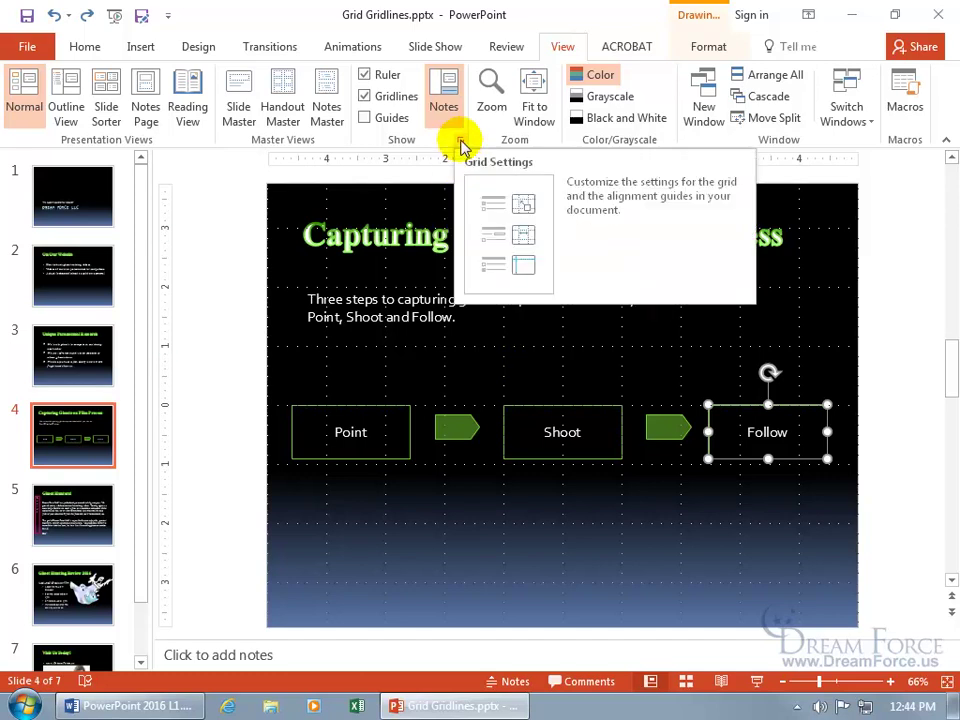
# - Turn off 'Snap objects to grid' in the Grid and Guides dialog
pyautogui.click(461, 141)
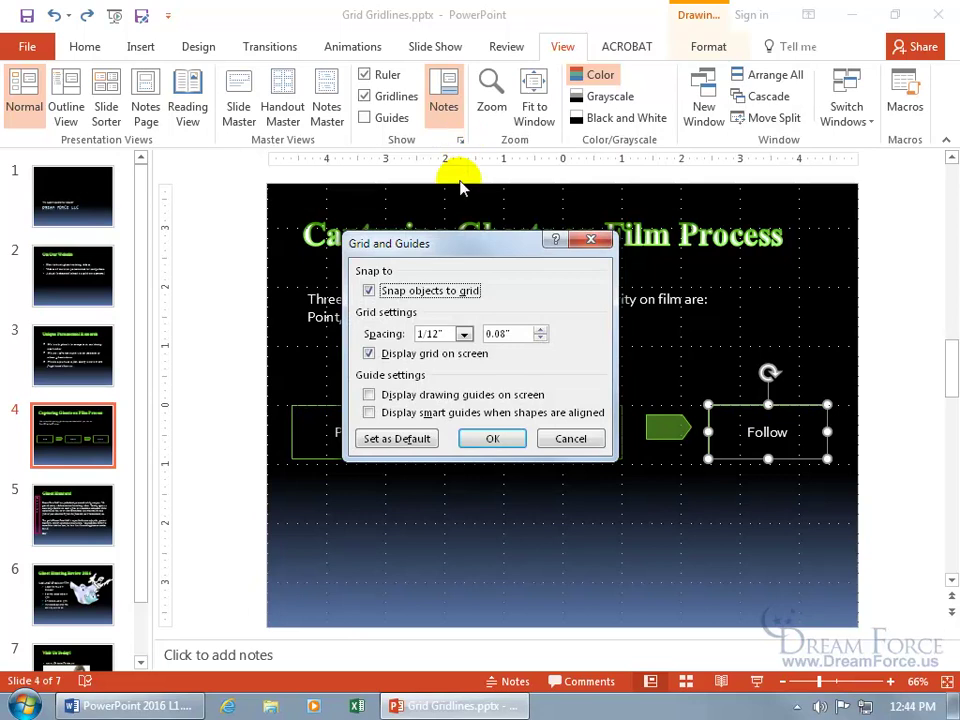
pyautogui.click(369, 290)
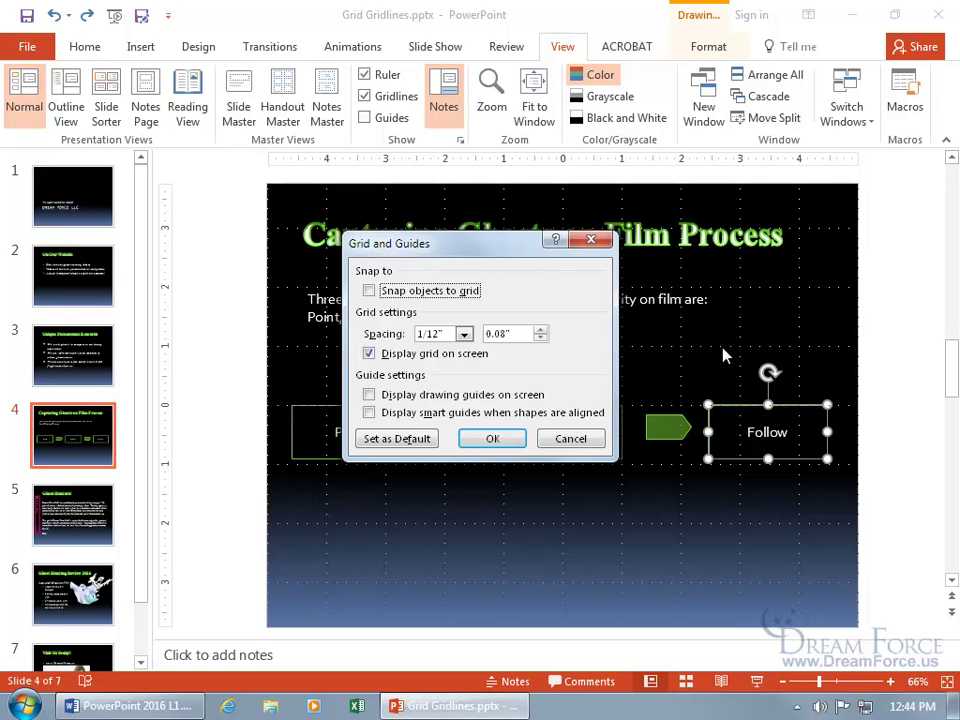
pyautogui.click(515, 439)
# - Fine-tune the Follow box's height with a small drag and arrow-key nudges
pyautogui.moveTo(742, 407); pyautogui.dragTo(742, 409)
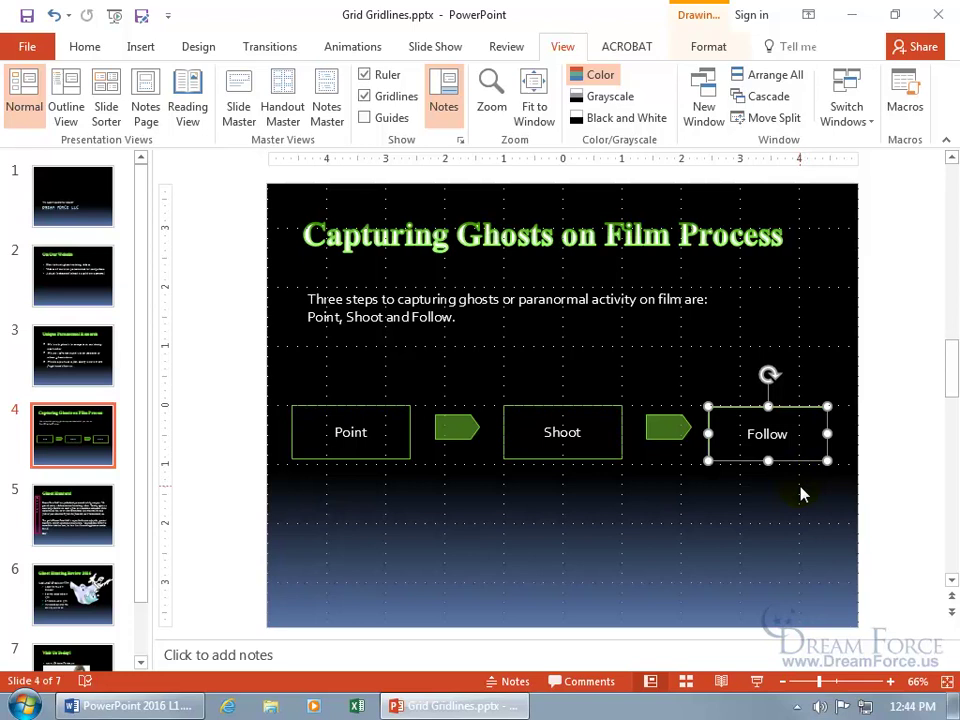
pyautogui.press('Down')
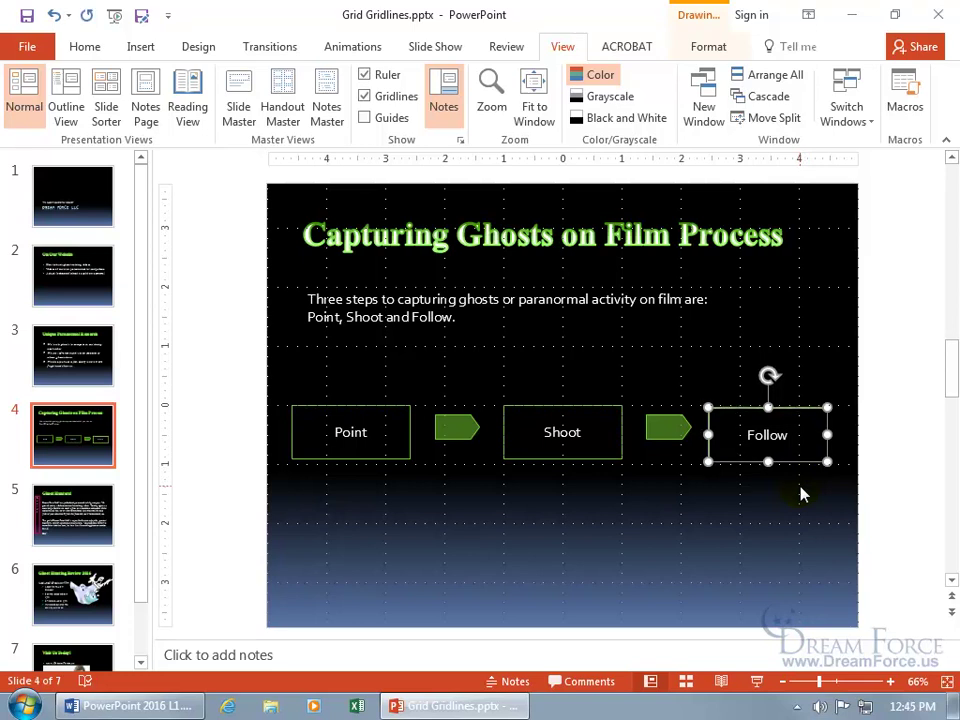
pyautogui.press('Up')
pyautogui.press('Up')
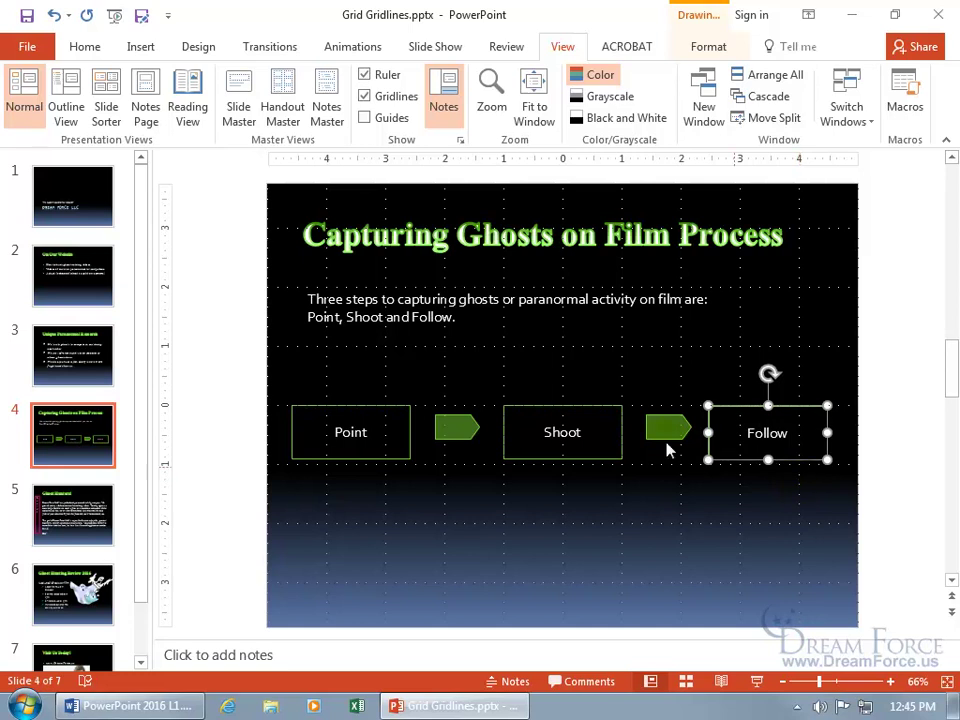
# - Hide the on-screen grid through Grid and Guides
pyautogui.click(459, 141)
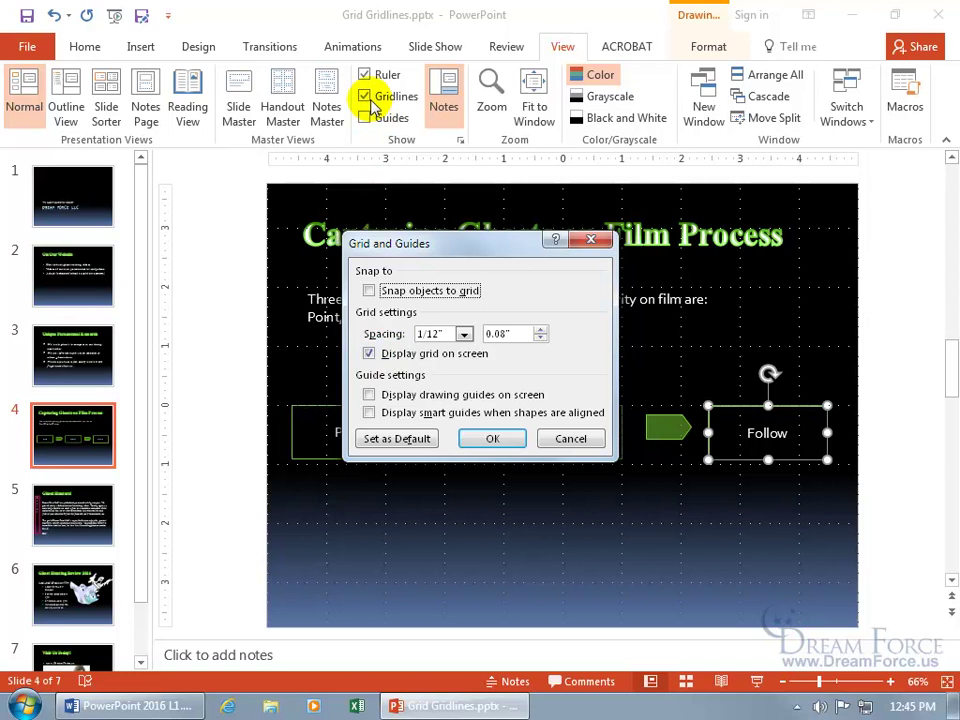
pyautogui.click(369, 354)
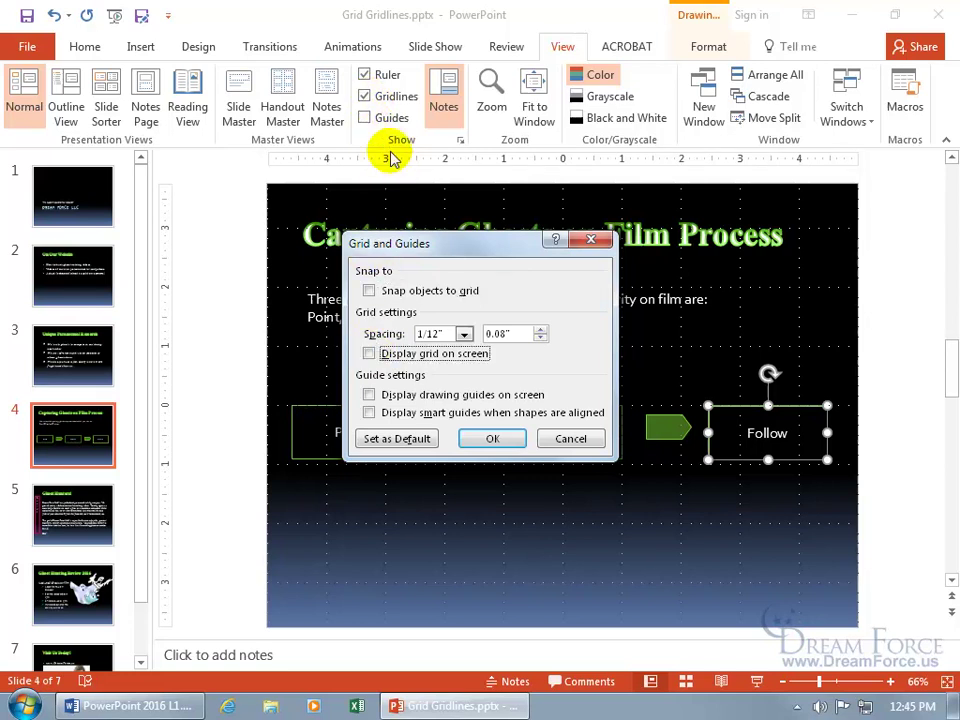
pyautogui.click(492, 438)
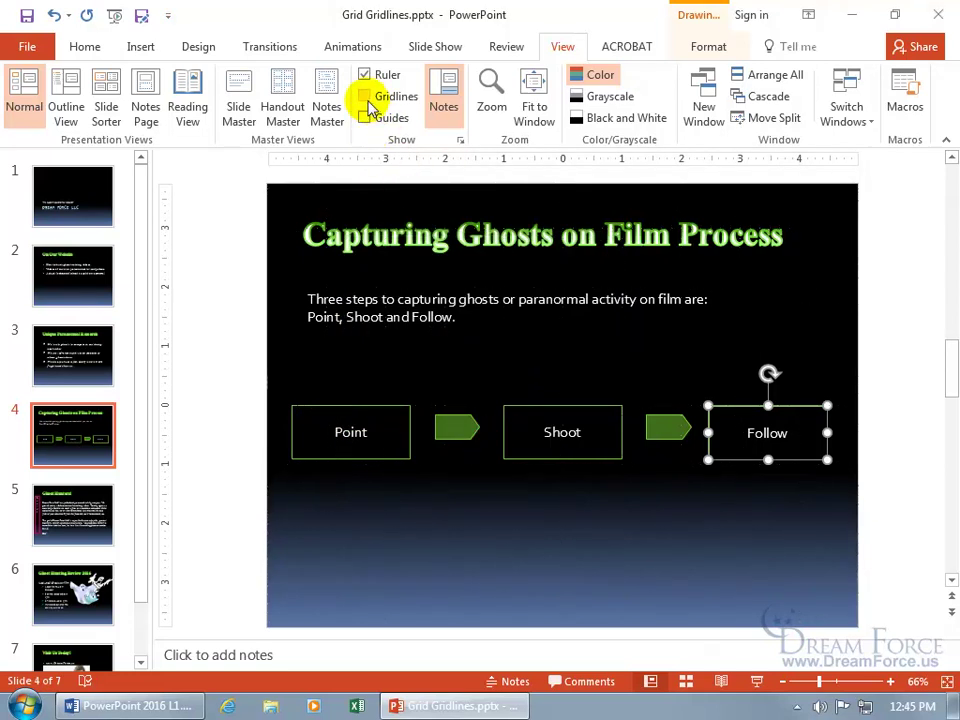
# - Show the grid again with 1/8" spacing, after trying 1/10" and 1/12"
pyautogui.click(460, 140)
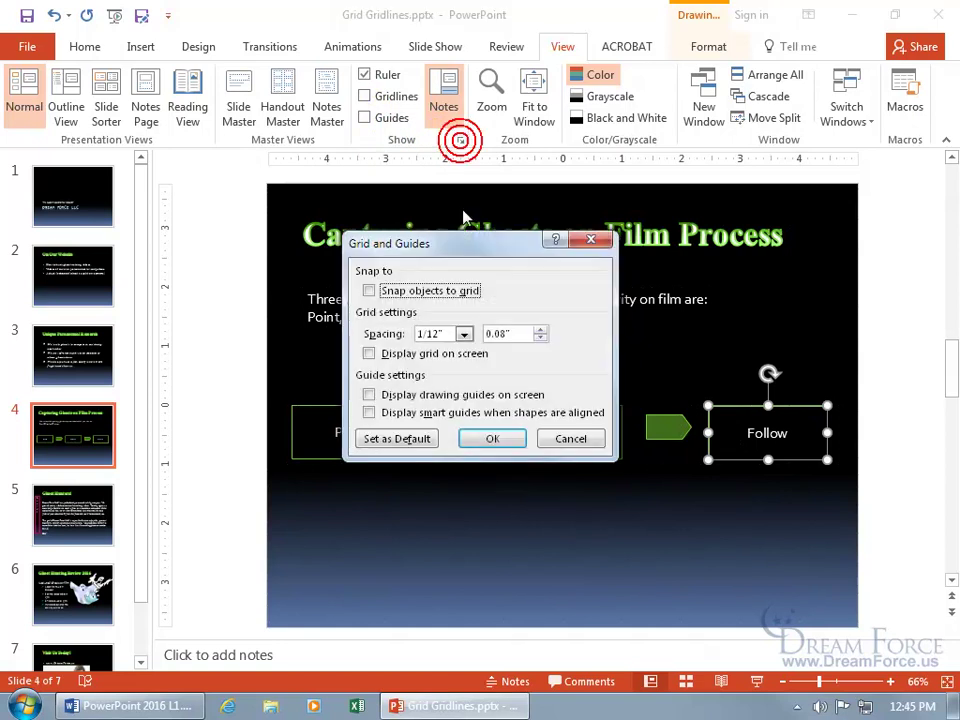
pyautogui.click(400, 354)
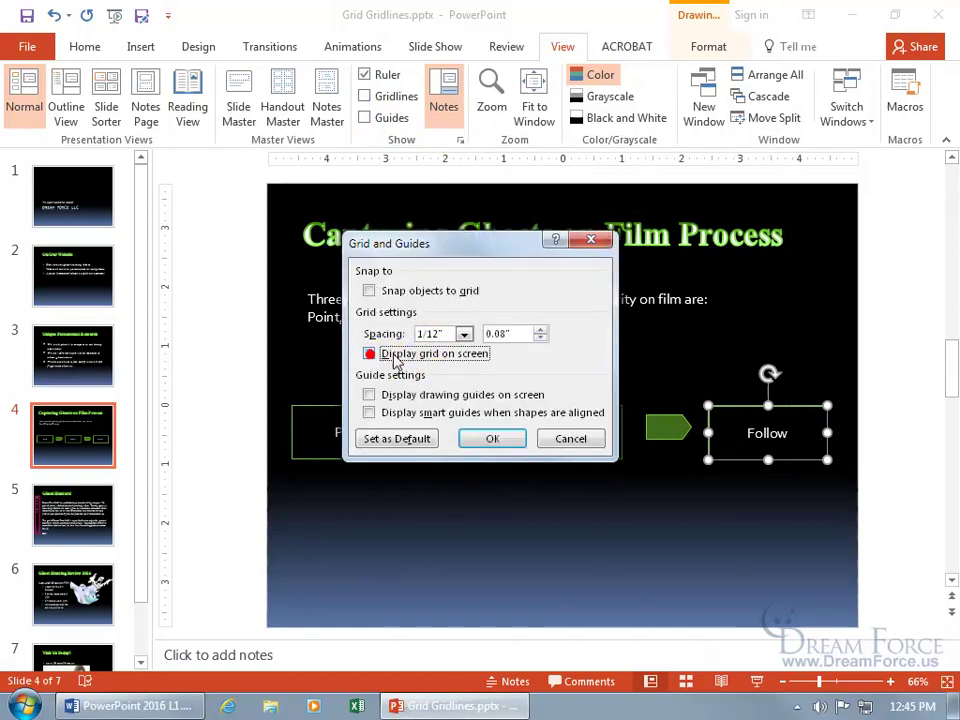
pyautogui.click(465, 334)
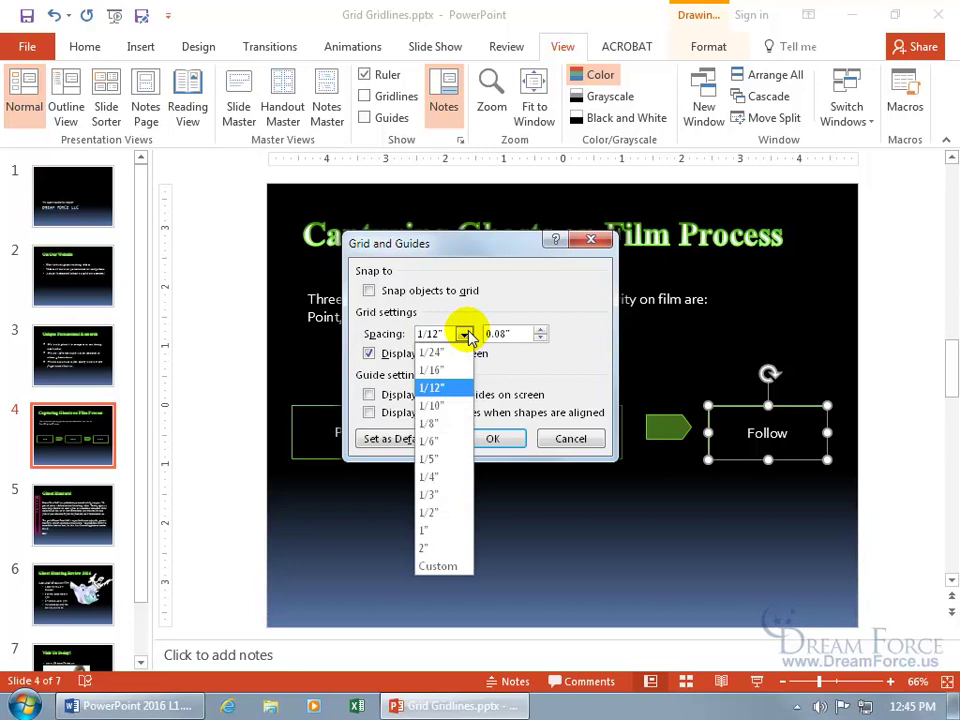
pyautogui.click(440, 406)
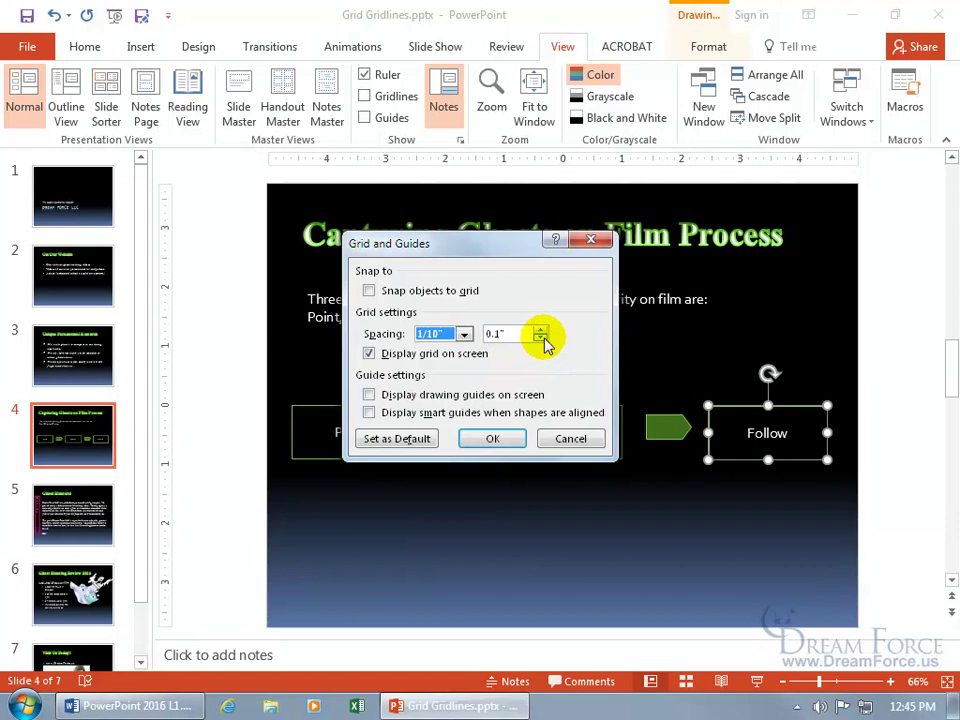
pyautogui.click(540, 338)
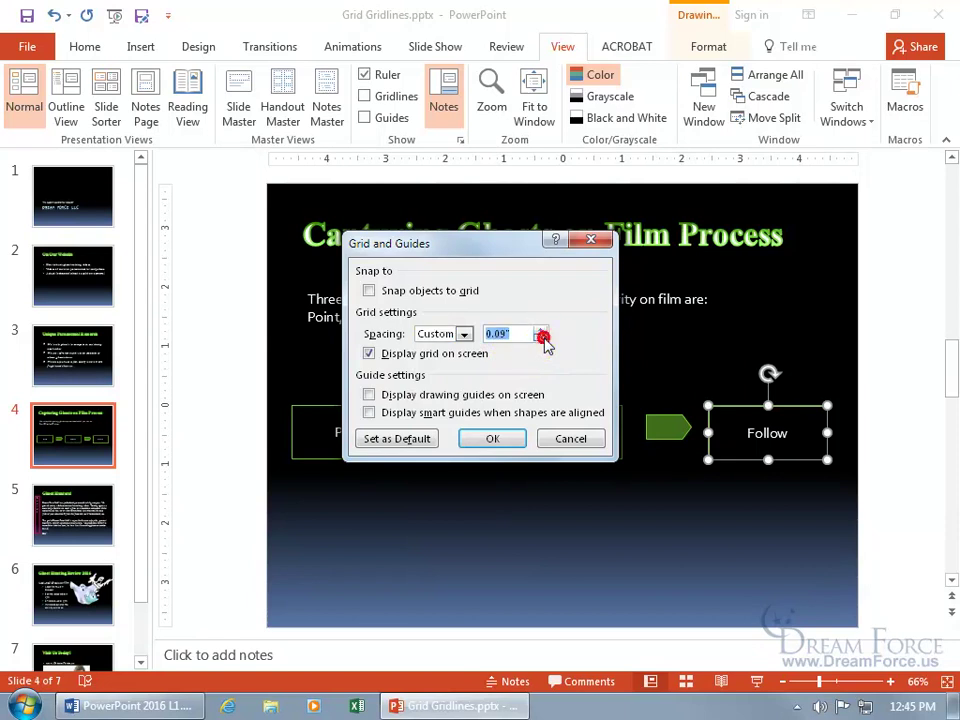
pyautogui.click(465, 337)
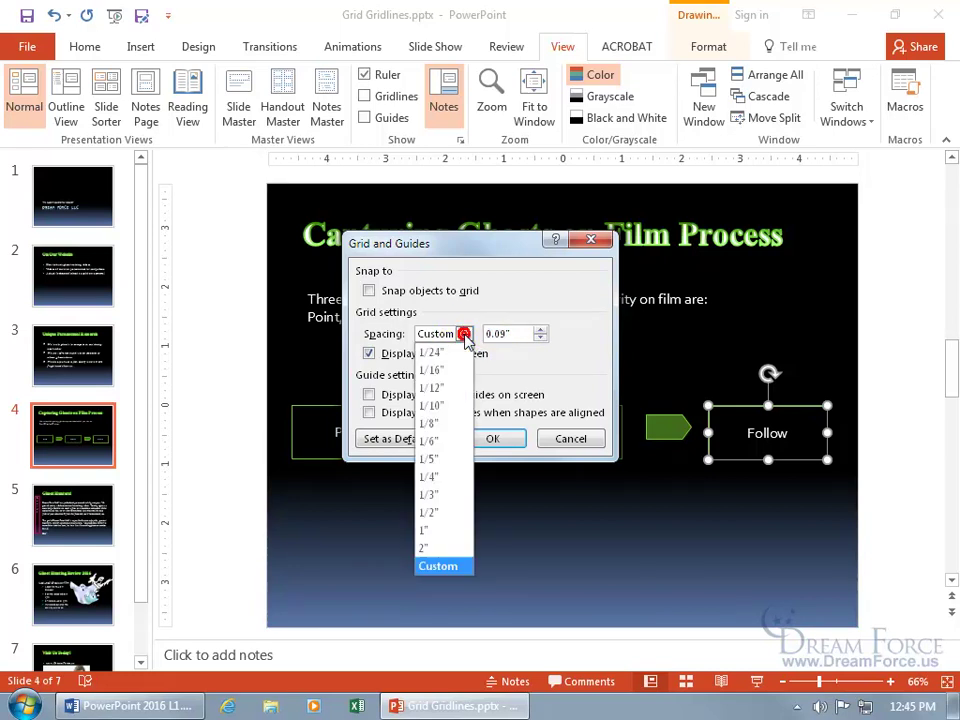
pyautogui.click(452, 389)
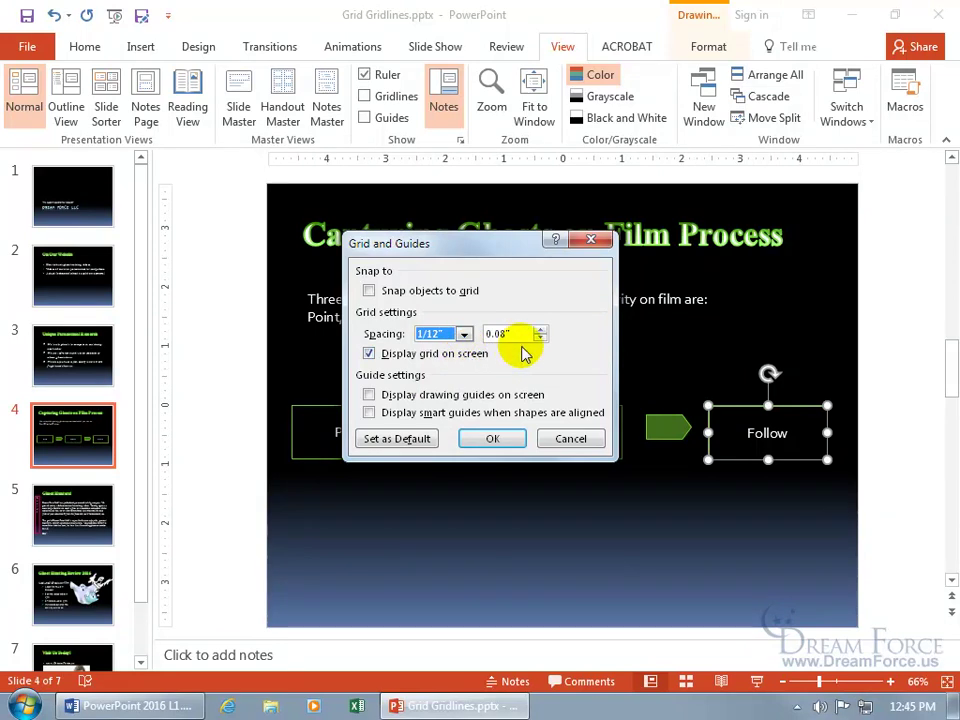
pyautogui.click(462, 334)
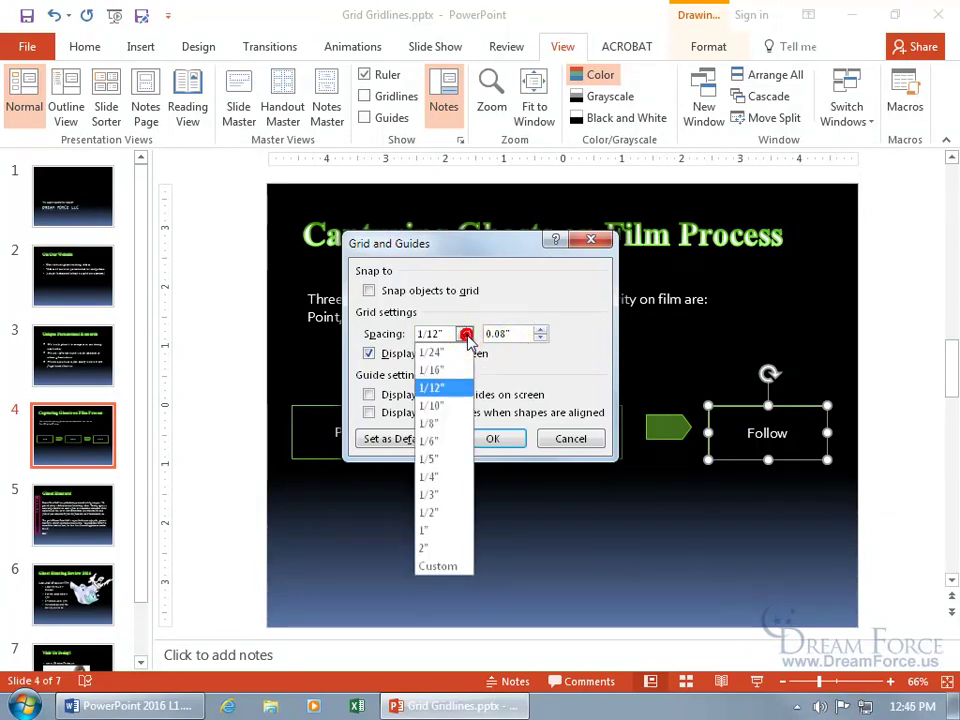
pyautogui.click(450, 423)
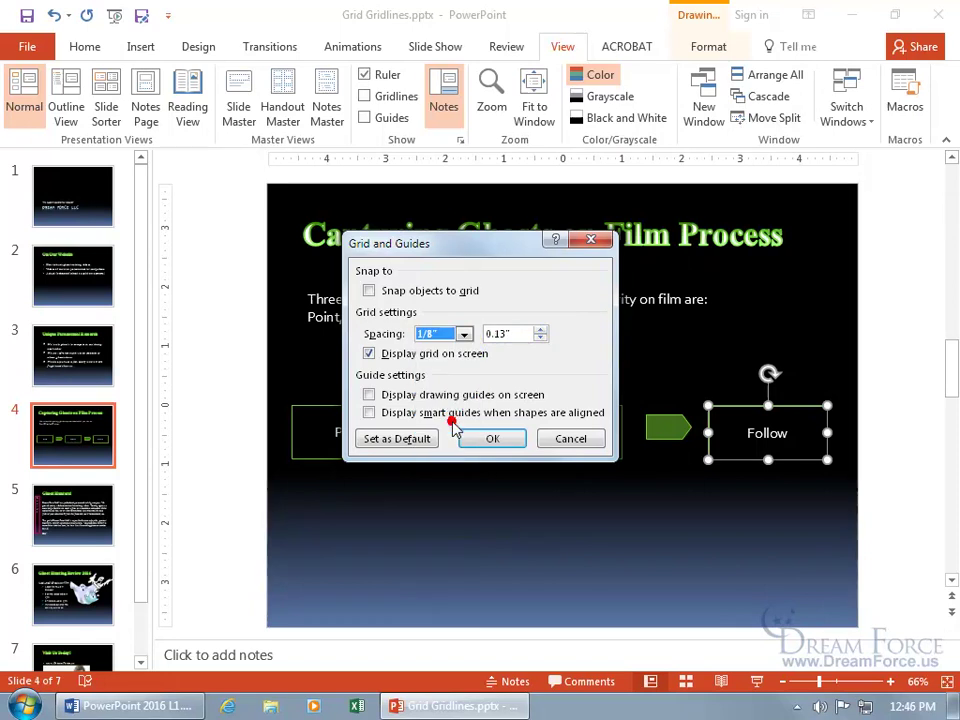
pyautogui.click(492, 440)
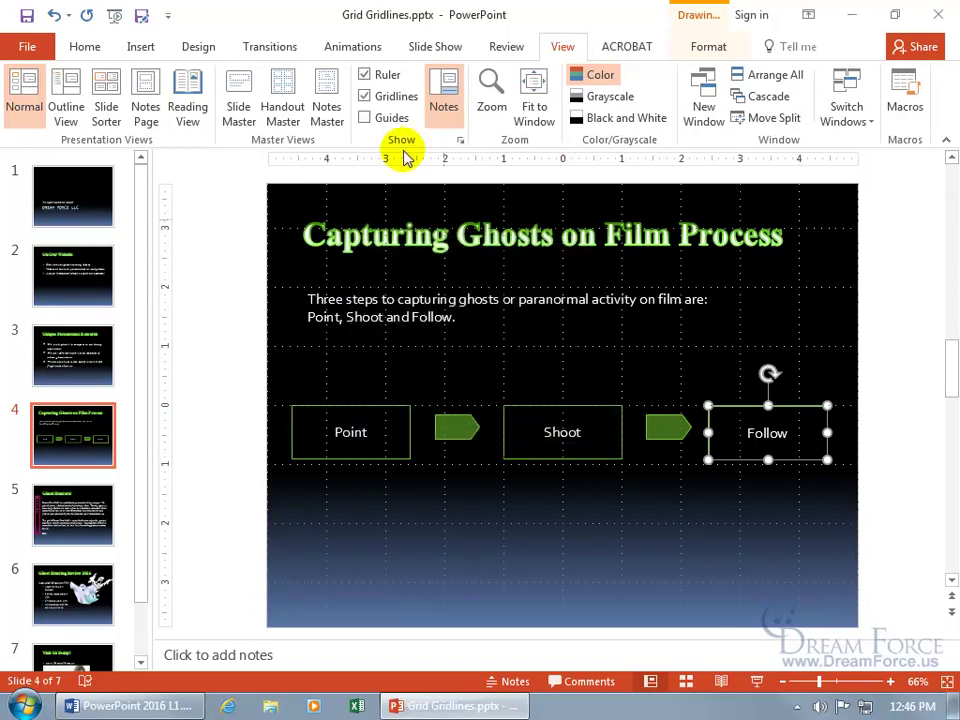
# - Replace the gridlines with drawing guides and drag the vertical guide right
pyautogui.click(365, 97)
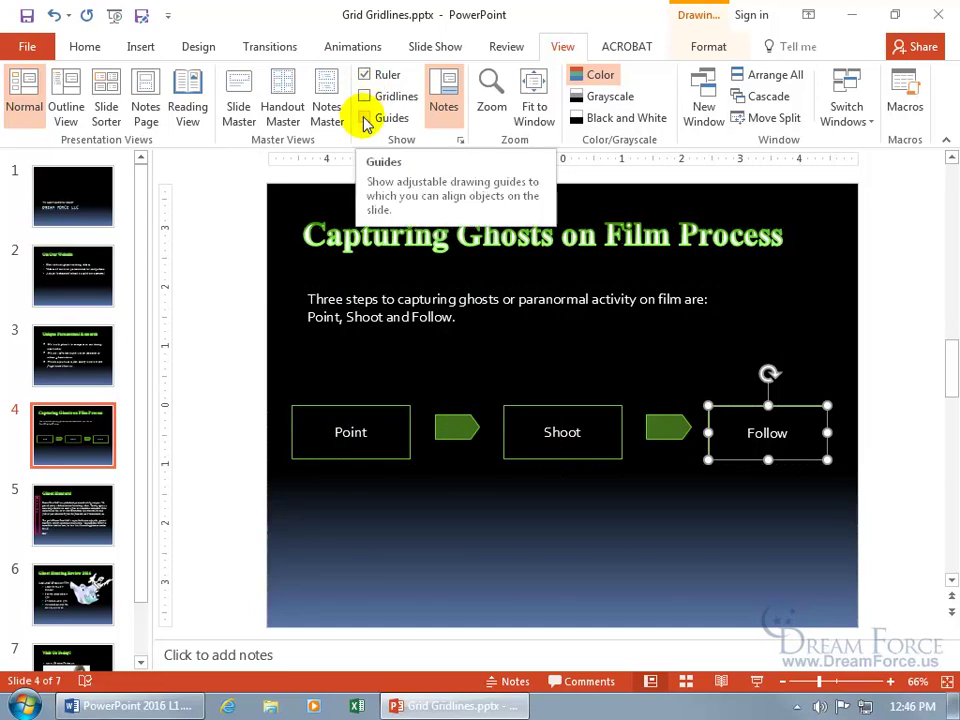
pyautogui.click(365, 119)
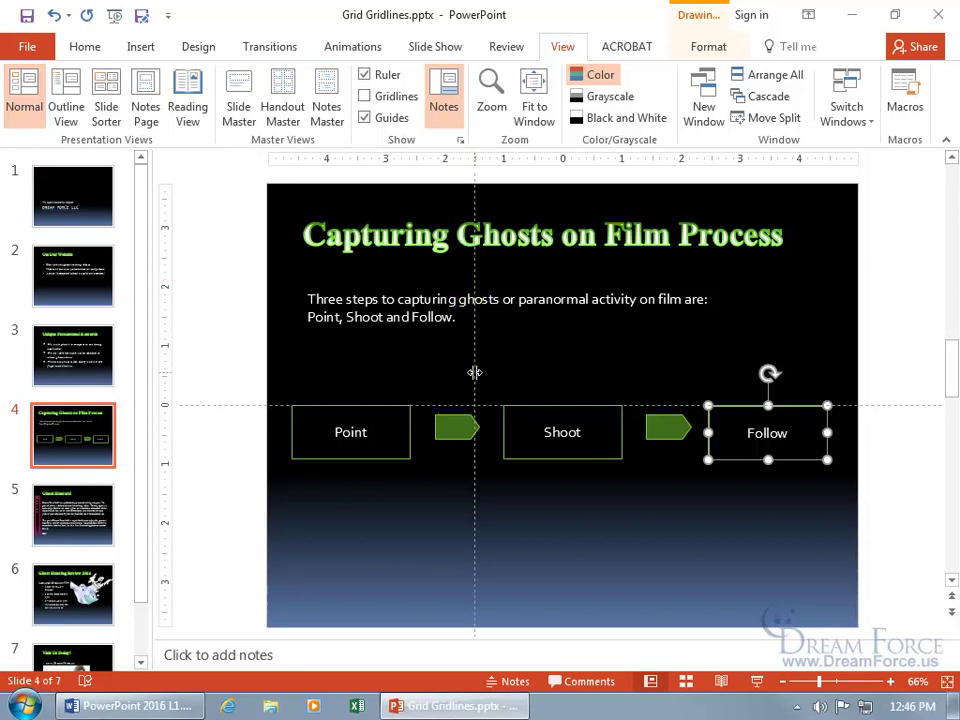
pyautogui.moveTo(475, 372); pyautogui.dragTo(531, 372)
# - Place the vertical guide at 1.21" left and the horizontal guide 0.75" above centre
pyautogui.moveTo(532, 353)
pyautogui.mouseDown()
pyautogui.moveTo(489, 353)
pyautogui.moveTo(547, 353)
pyautogui.mouseUp()
pyautogui.click(547, 298)
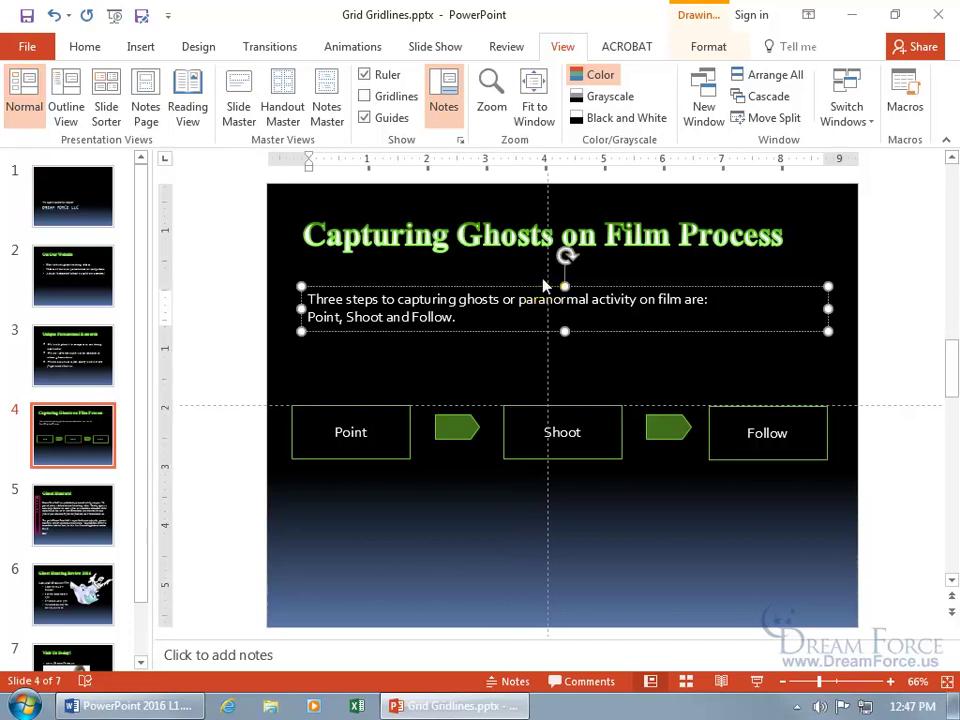
pyautogui.click(573, 380)
pyautogui.moveTo(547, 383); pyautogui.dragTo(477, 361)
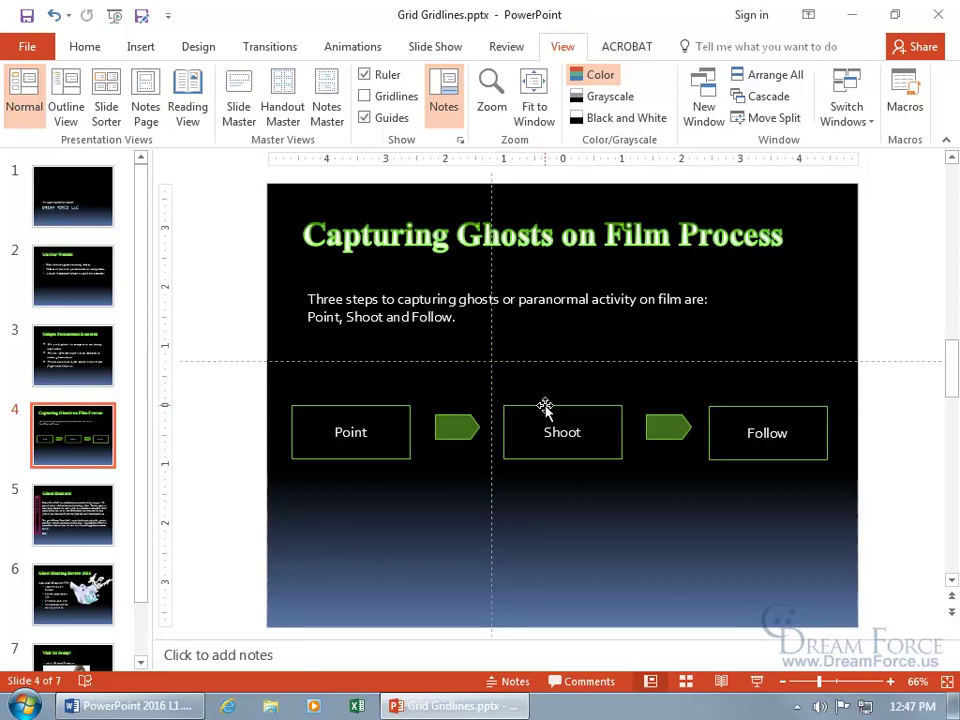
# - Snap the Shoot and Follow box tops to the horizontal guide, nudging Shoot into place
pyautogui.moveTo(544, 406); pyautogui.dragTo(543, 366)
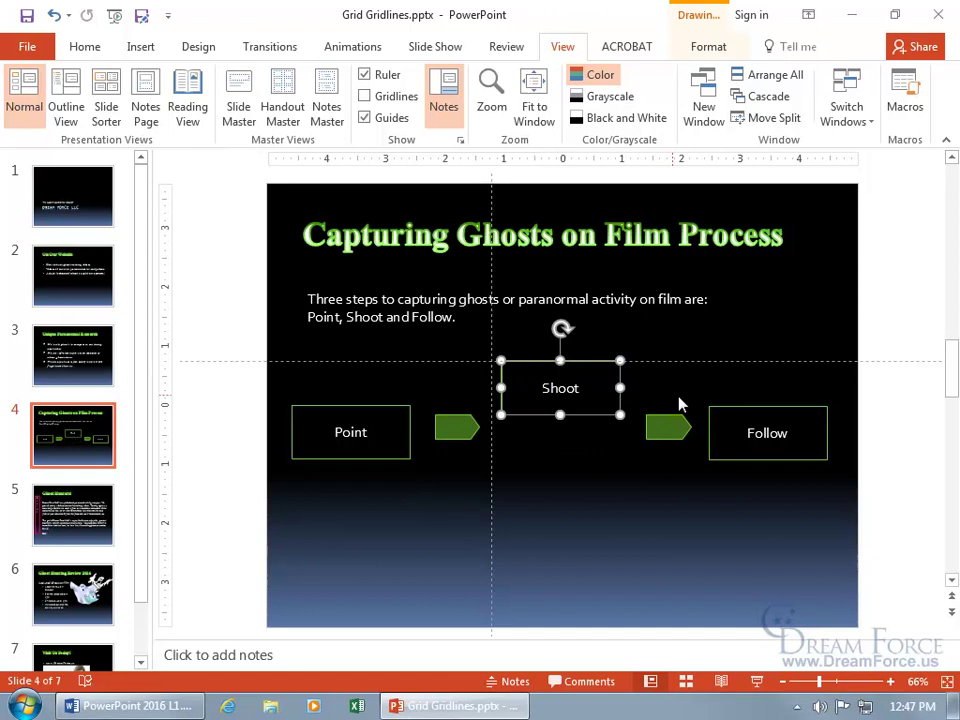
pyautogui.moveTo(731, 403); pyautogui.dragTo(731, 366)
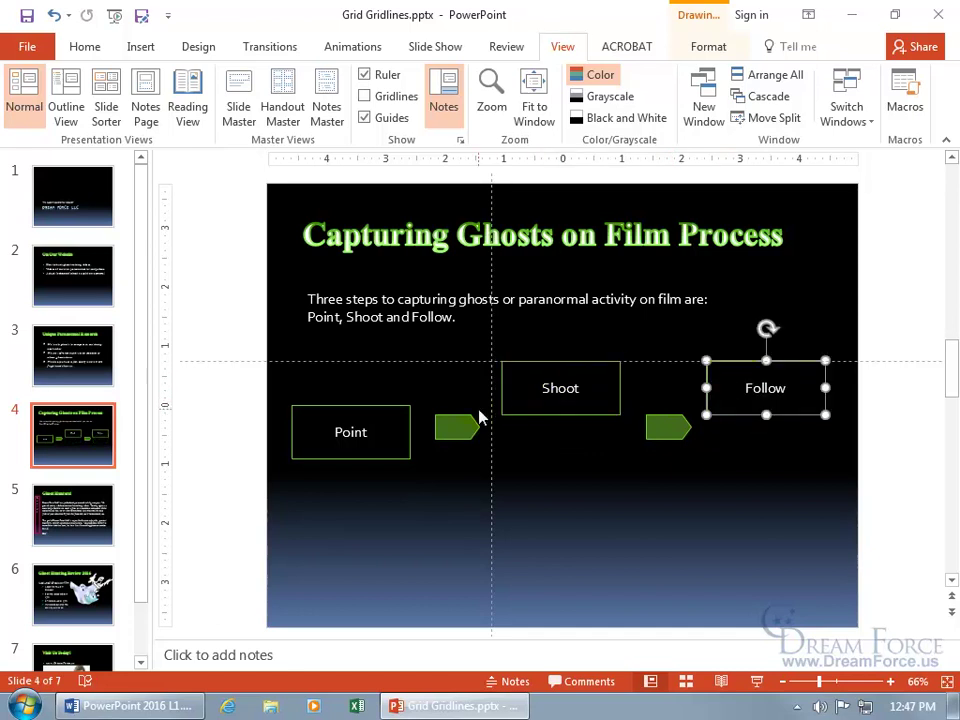
pyautogui.moveTo(594, 366); pyautogui.dragTo(594, 371)
pyautogui.press('Up')
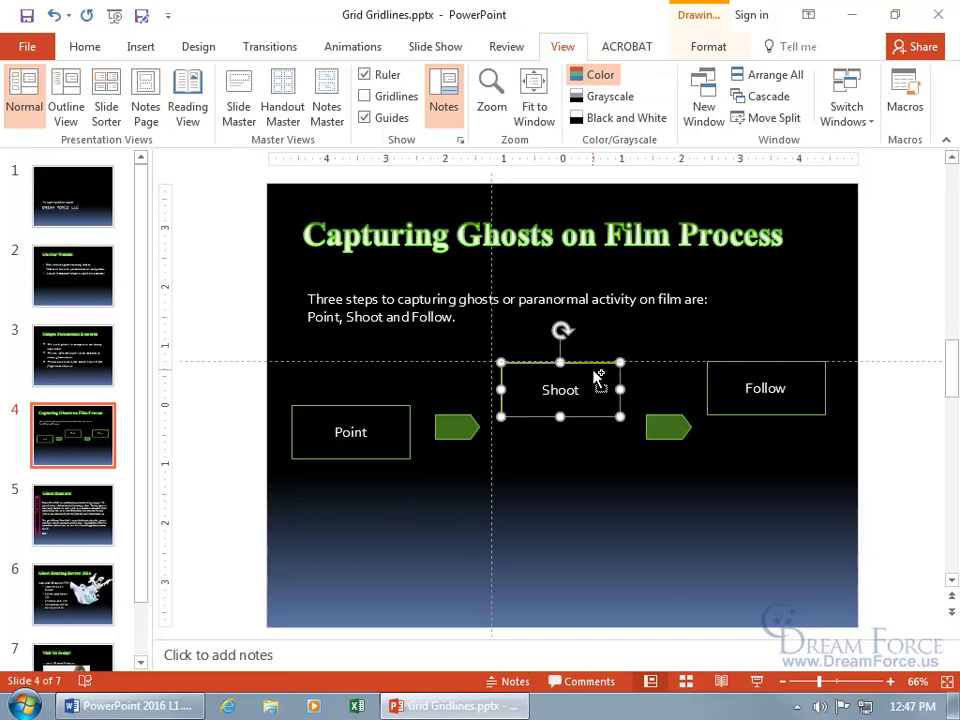
# - Undo the two moves that raised Shoot and Follow to the guide
pyautogui.click(53, 16)
pyautogui.click(53, 16)
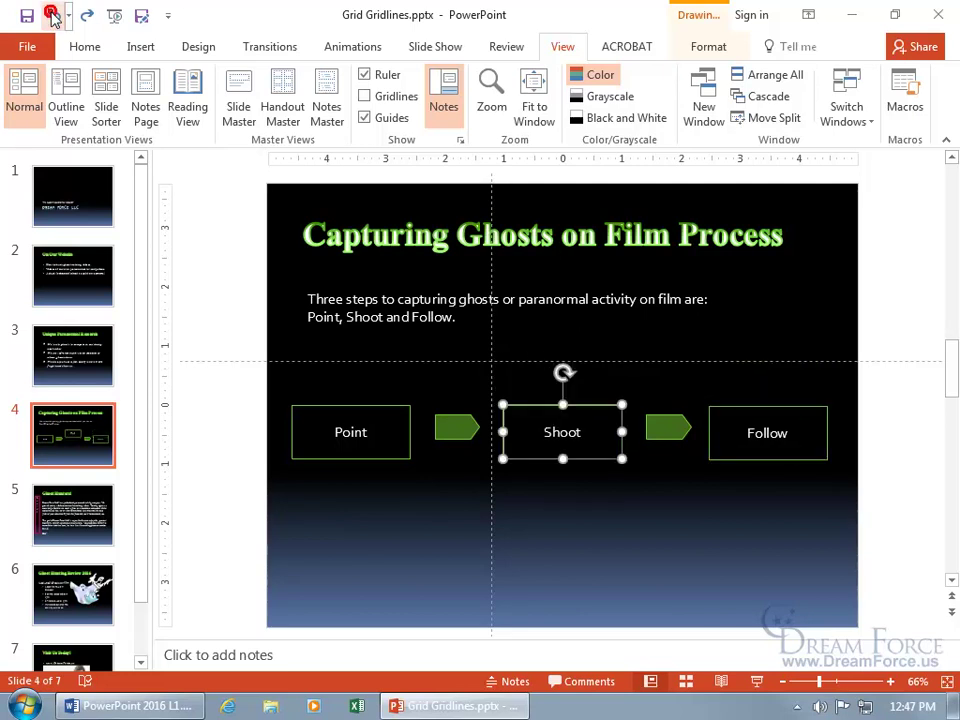
pyautogui.click(418, 388)
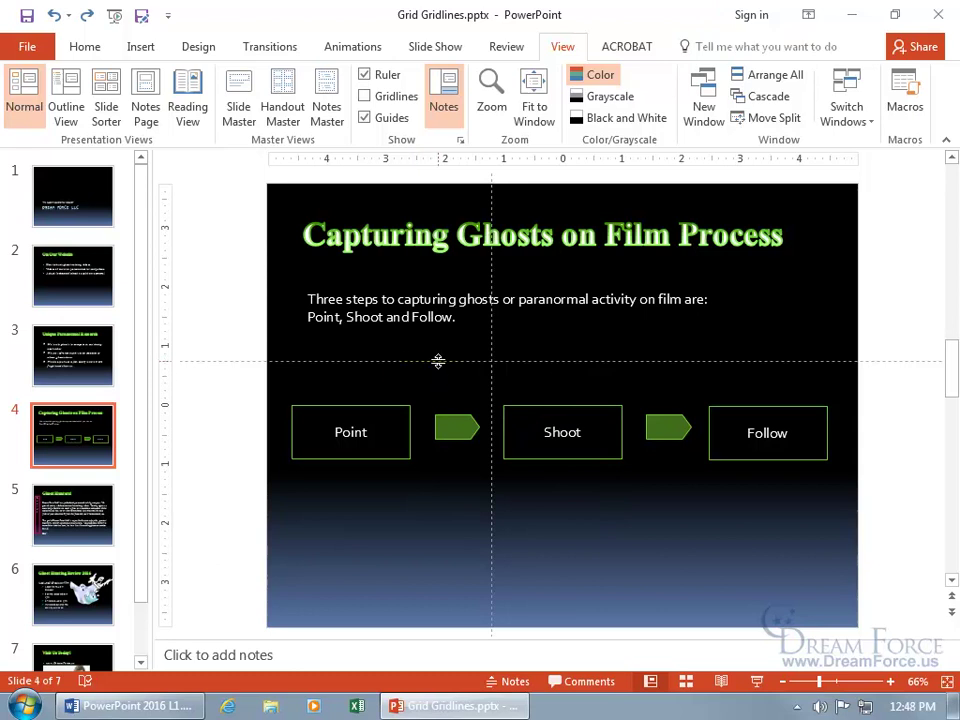
# - Remove and hide the drawing guides, then drop the Point box slightly lower
pyautogui.moveTo(438, 360); pyautogui.dragTo(418, 180)
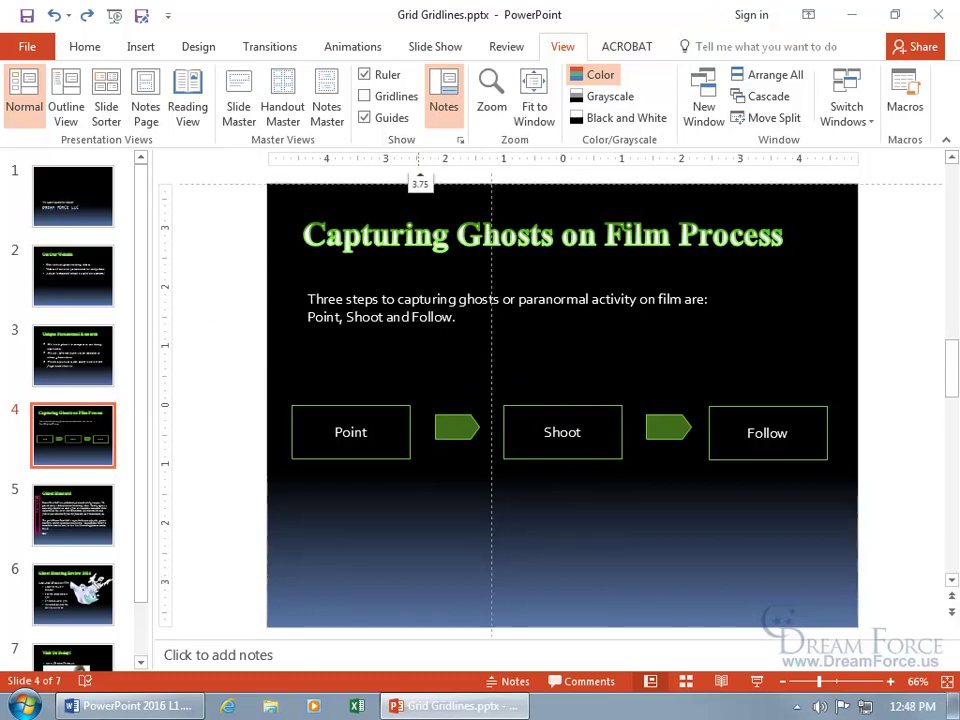
pyautogui.moveTo(491, 371); pyautogui.dragTo(150, 381)
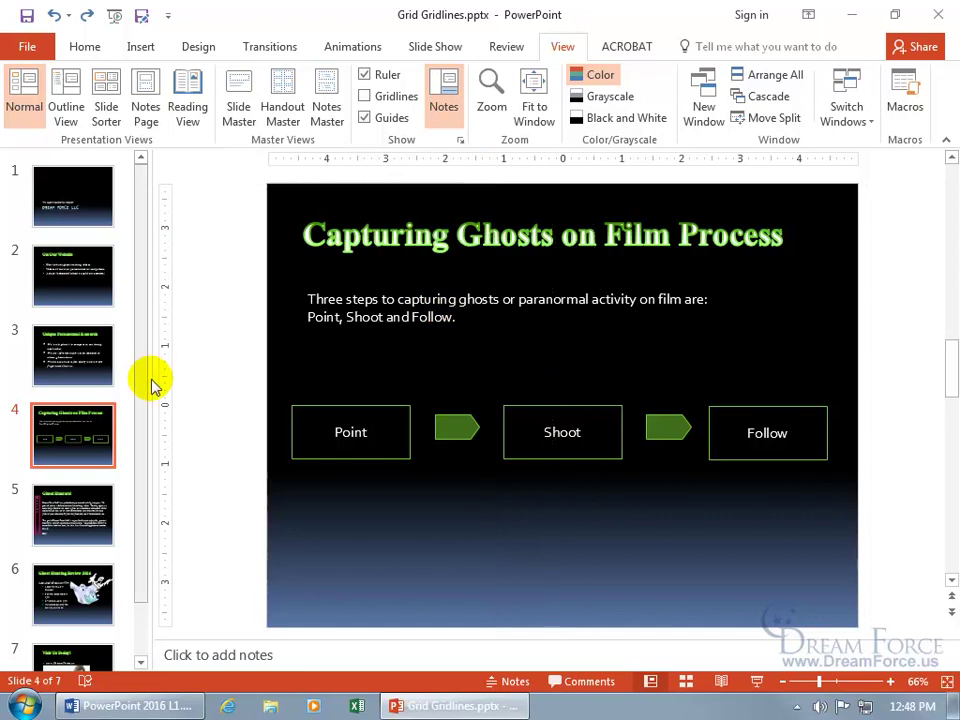
pyautogui.click(365, 118)
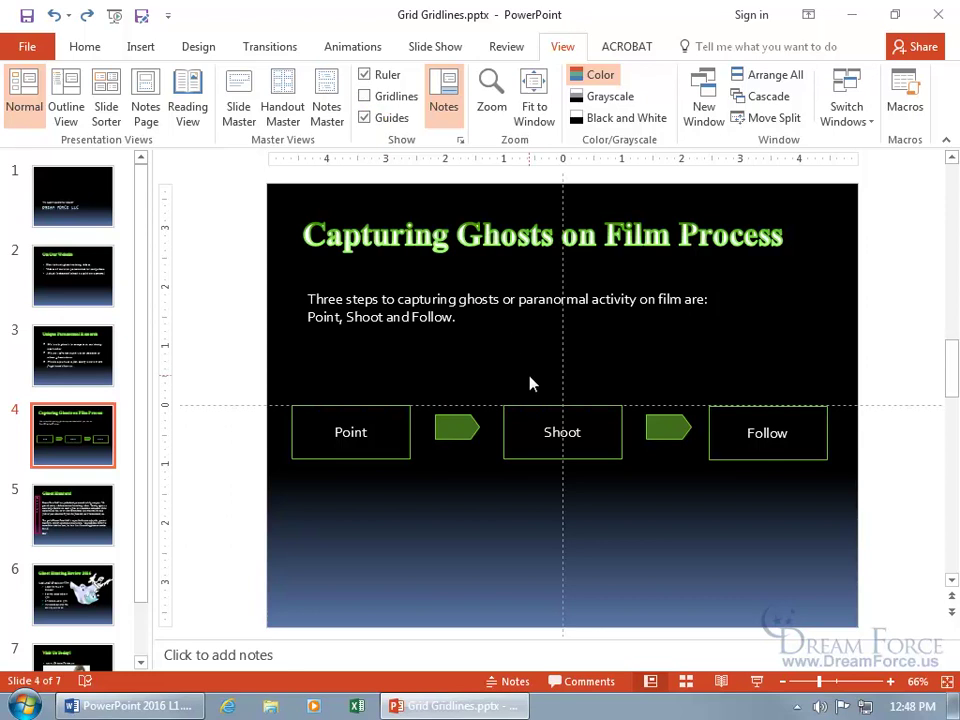
pyautogui.click(365, 118)
pyautogui.moveTo(401, 408); pyautogui.dragTo(401, 420)
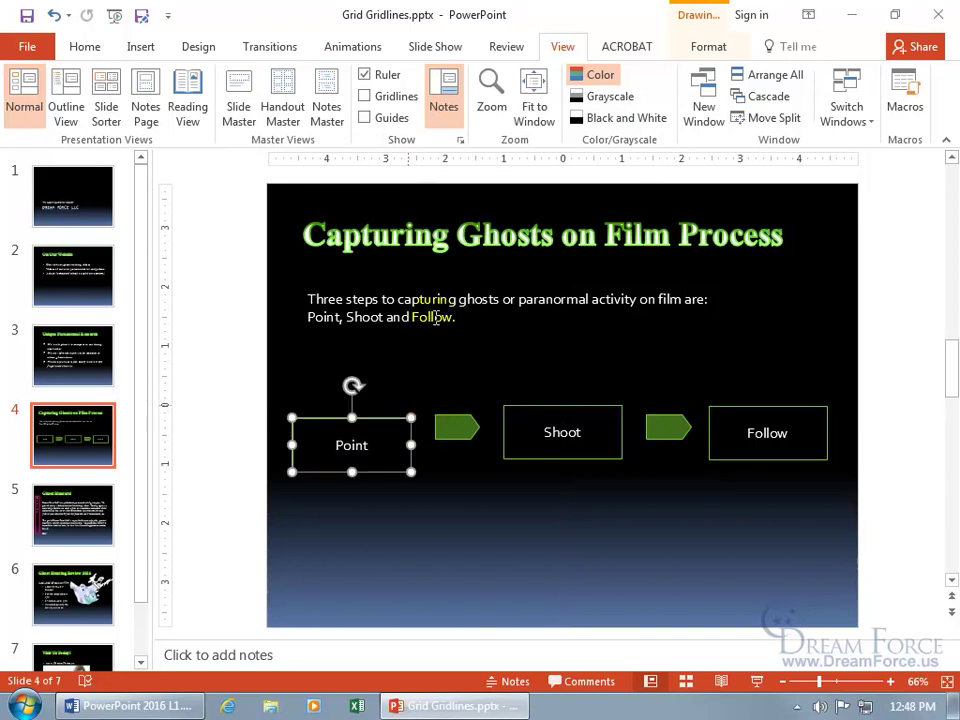
# - Re-enable 'Display smart guides' and 'Snap objects to grid' in Grid and Guides
pyautogui.click(459, 143)
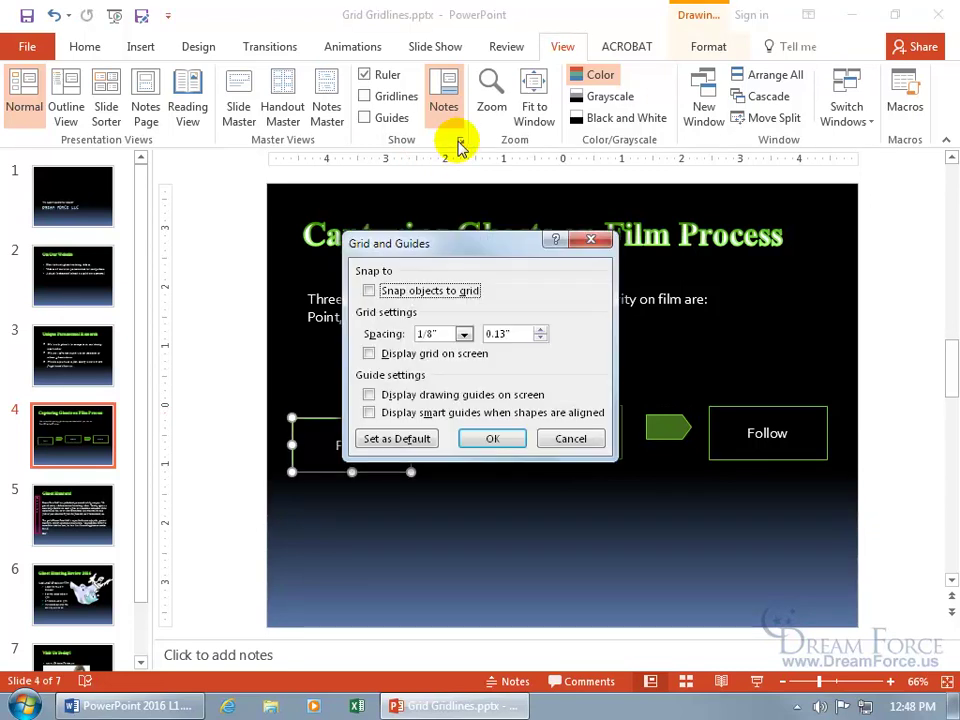
pyautogui.click(369, 413)
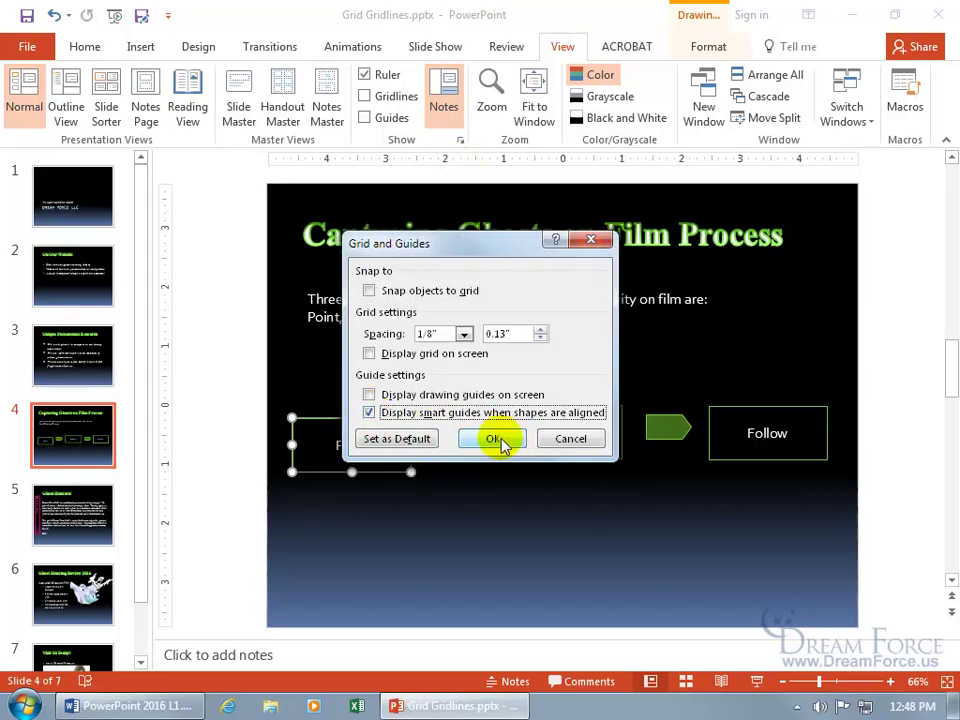
pyautogui.click(369, 290)
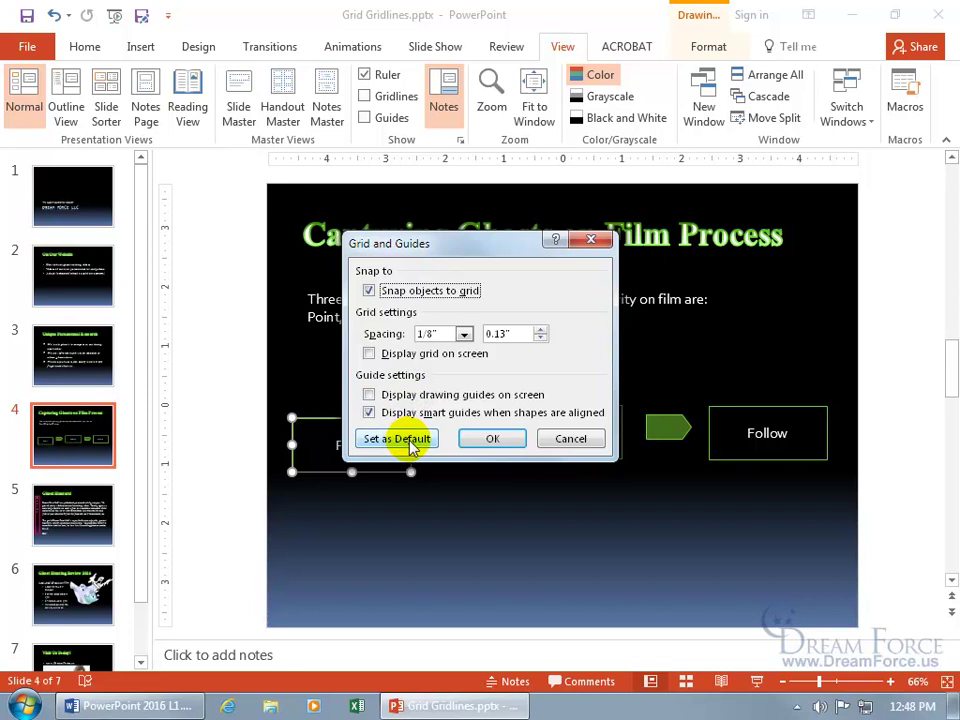
pyautogui.click(500, 445)
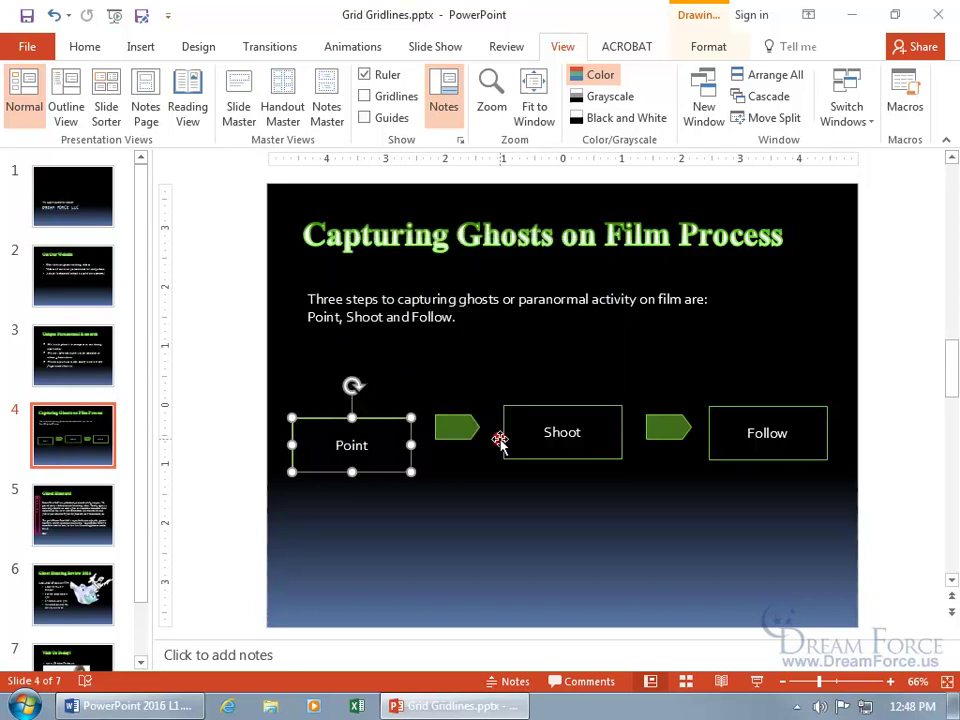
# - Raise the Point box slightly, then Shift-select the Point, Shoot and Follow boxes
pyautogui.moveTo(392, 418); pyautogui.dragTo(394, 416)
pyautogui.click(583, 531)
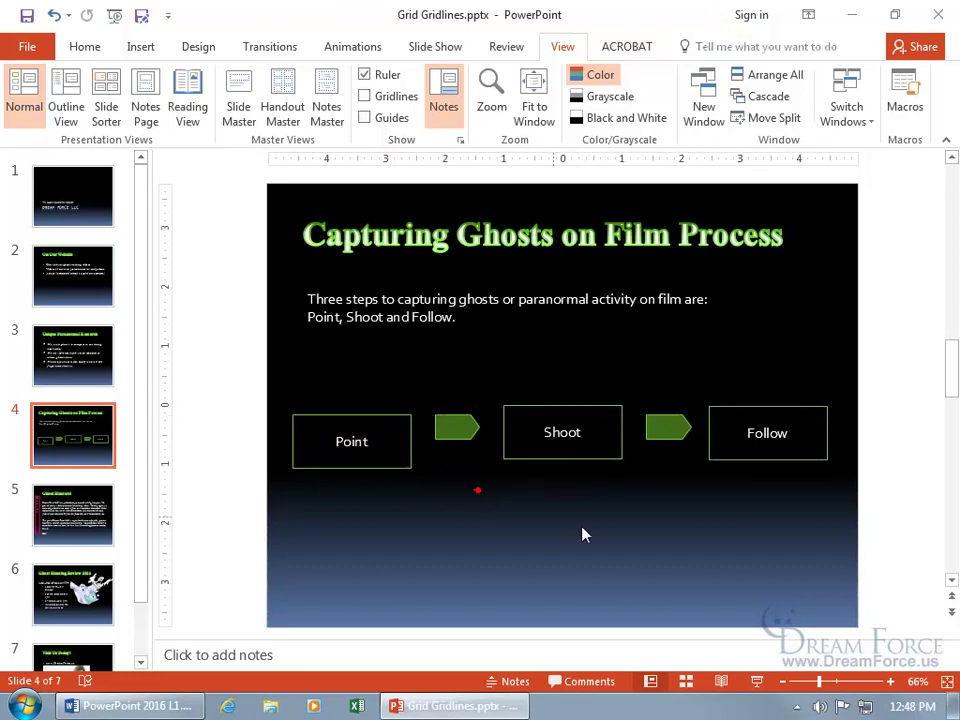
pyautogui.click(408, 445)
pyautogui.keyDown('shift'); pyautogui.click(596, 404); pyautogui.keyUp('shift')
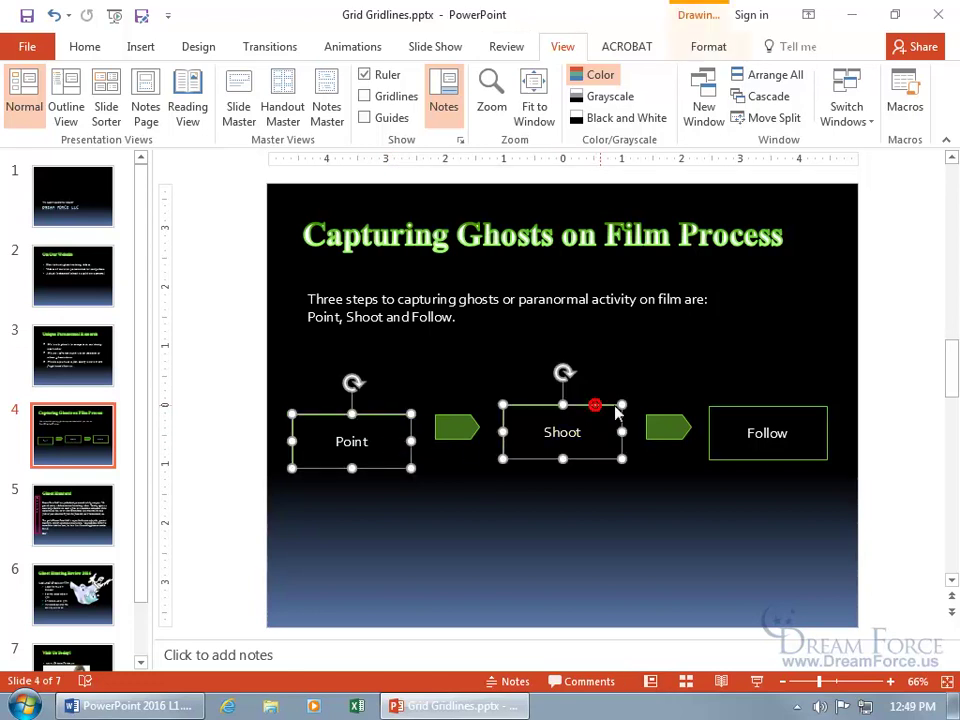
pyautogui.keyDown('shift'); pyautogui.click(764, 405); pyautogui.keyUp('shift')
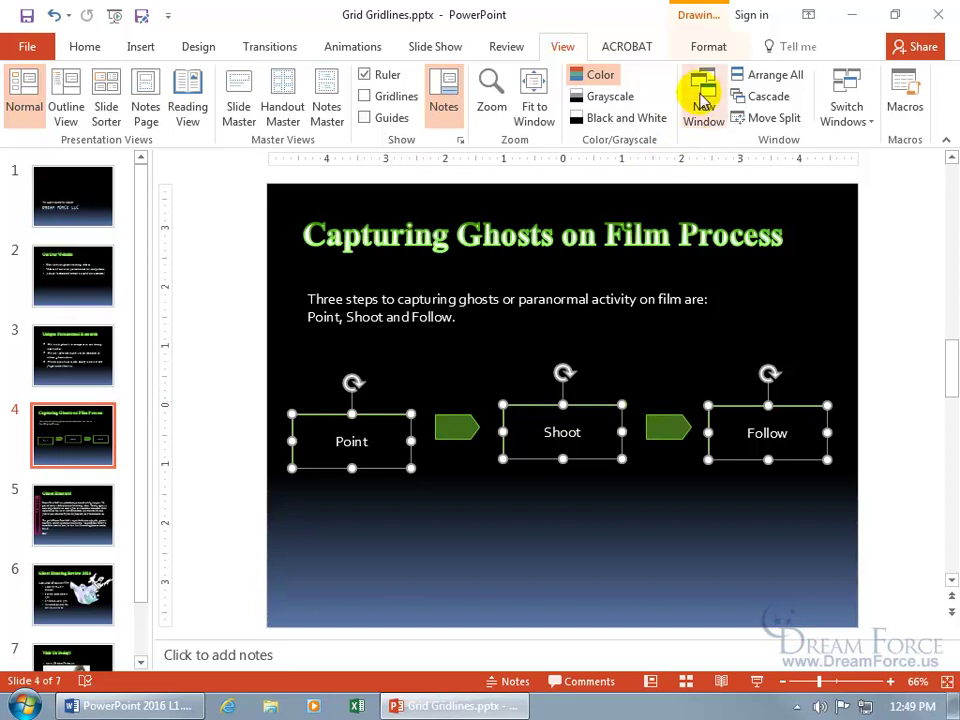
# - Apply Align Top to the Point, Shoot and Follow boxes, then deselect them
pyautogui.click(707, 46)
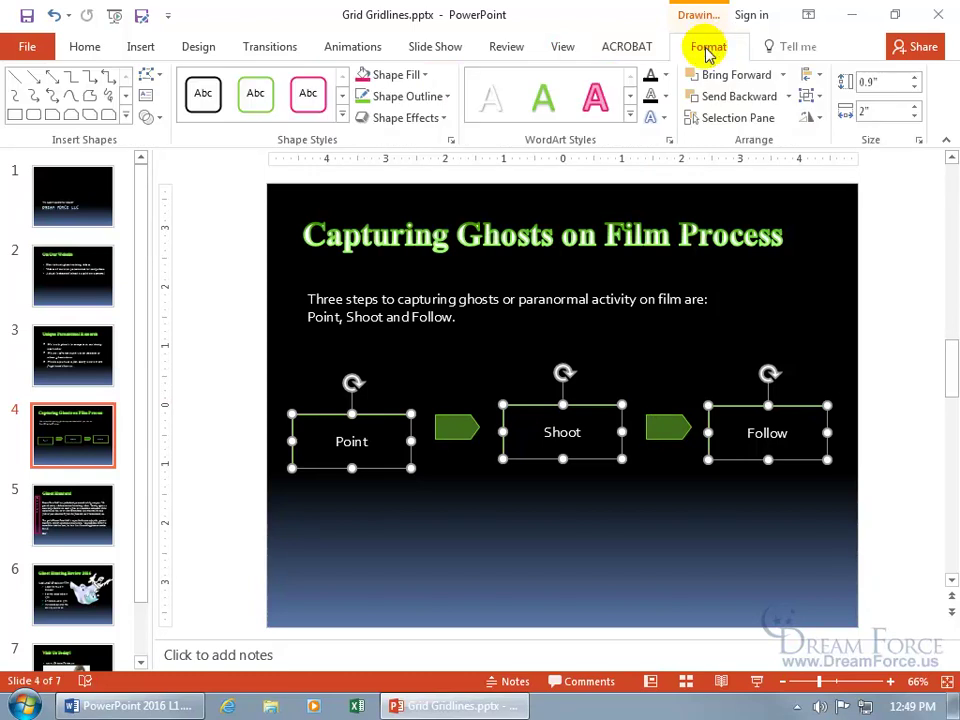
pyautogui.click(821, 78)
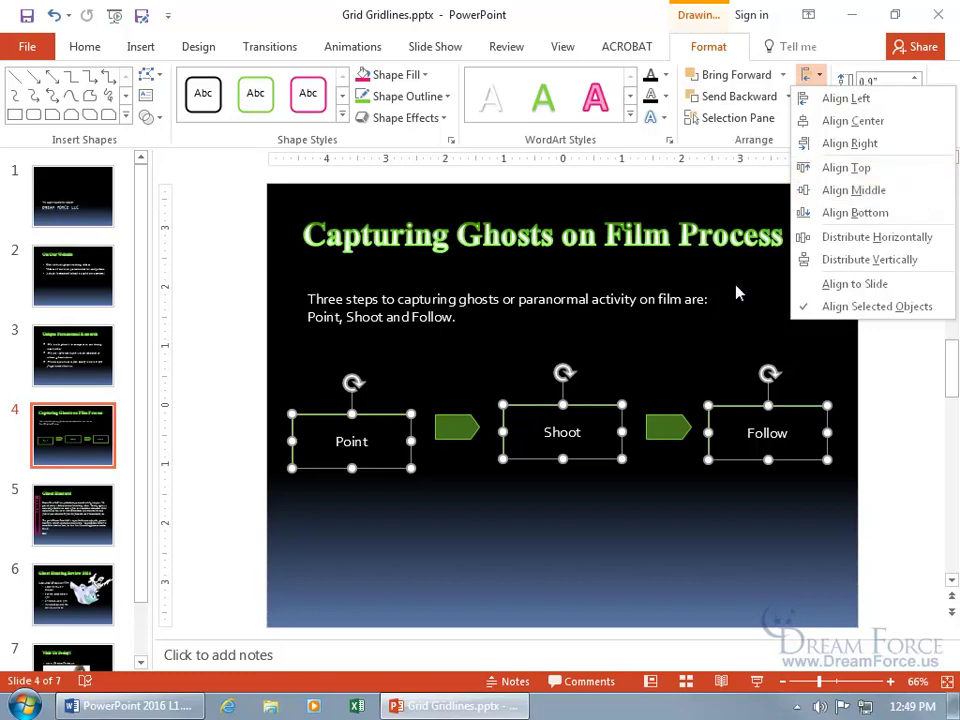
pyautogui.click(835, 170)
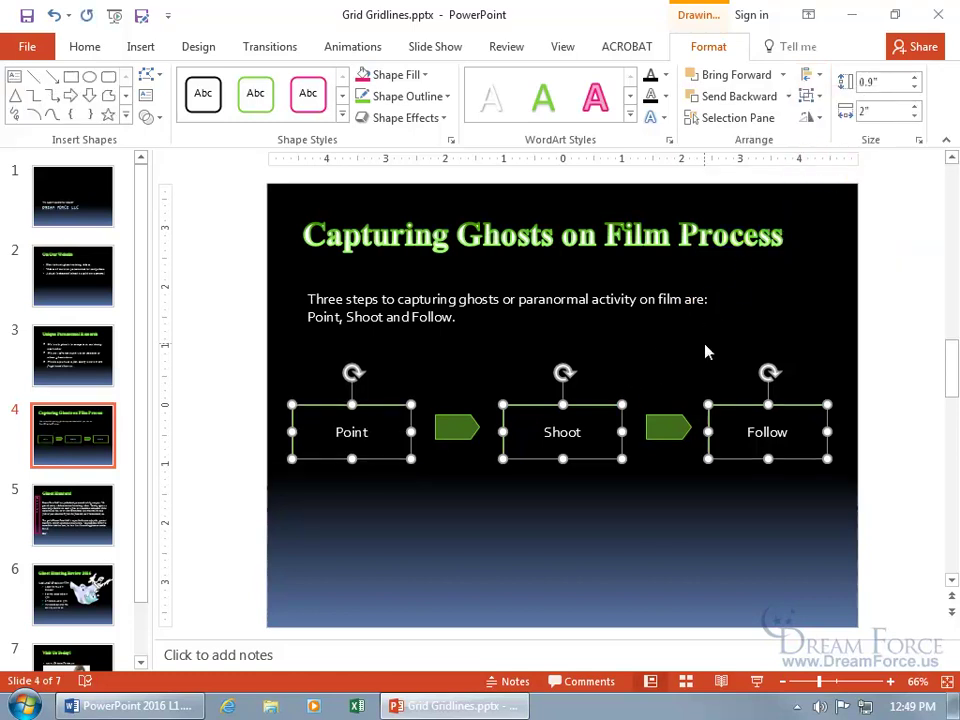
pyautogui.click(656, 544)
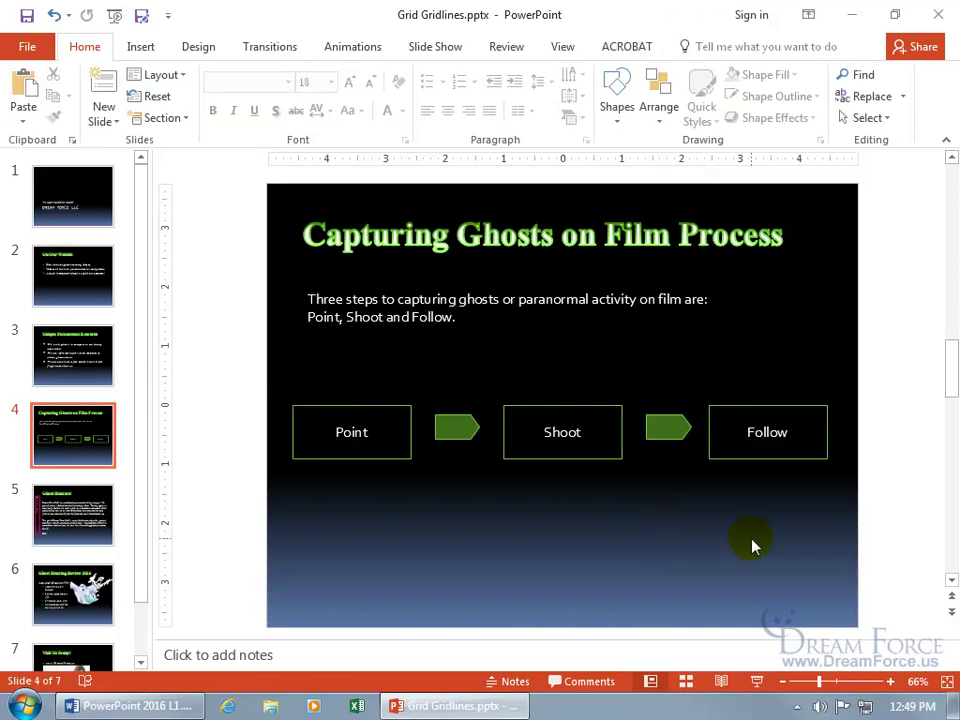